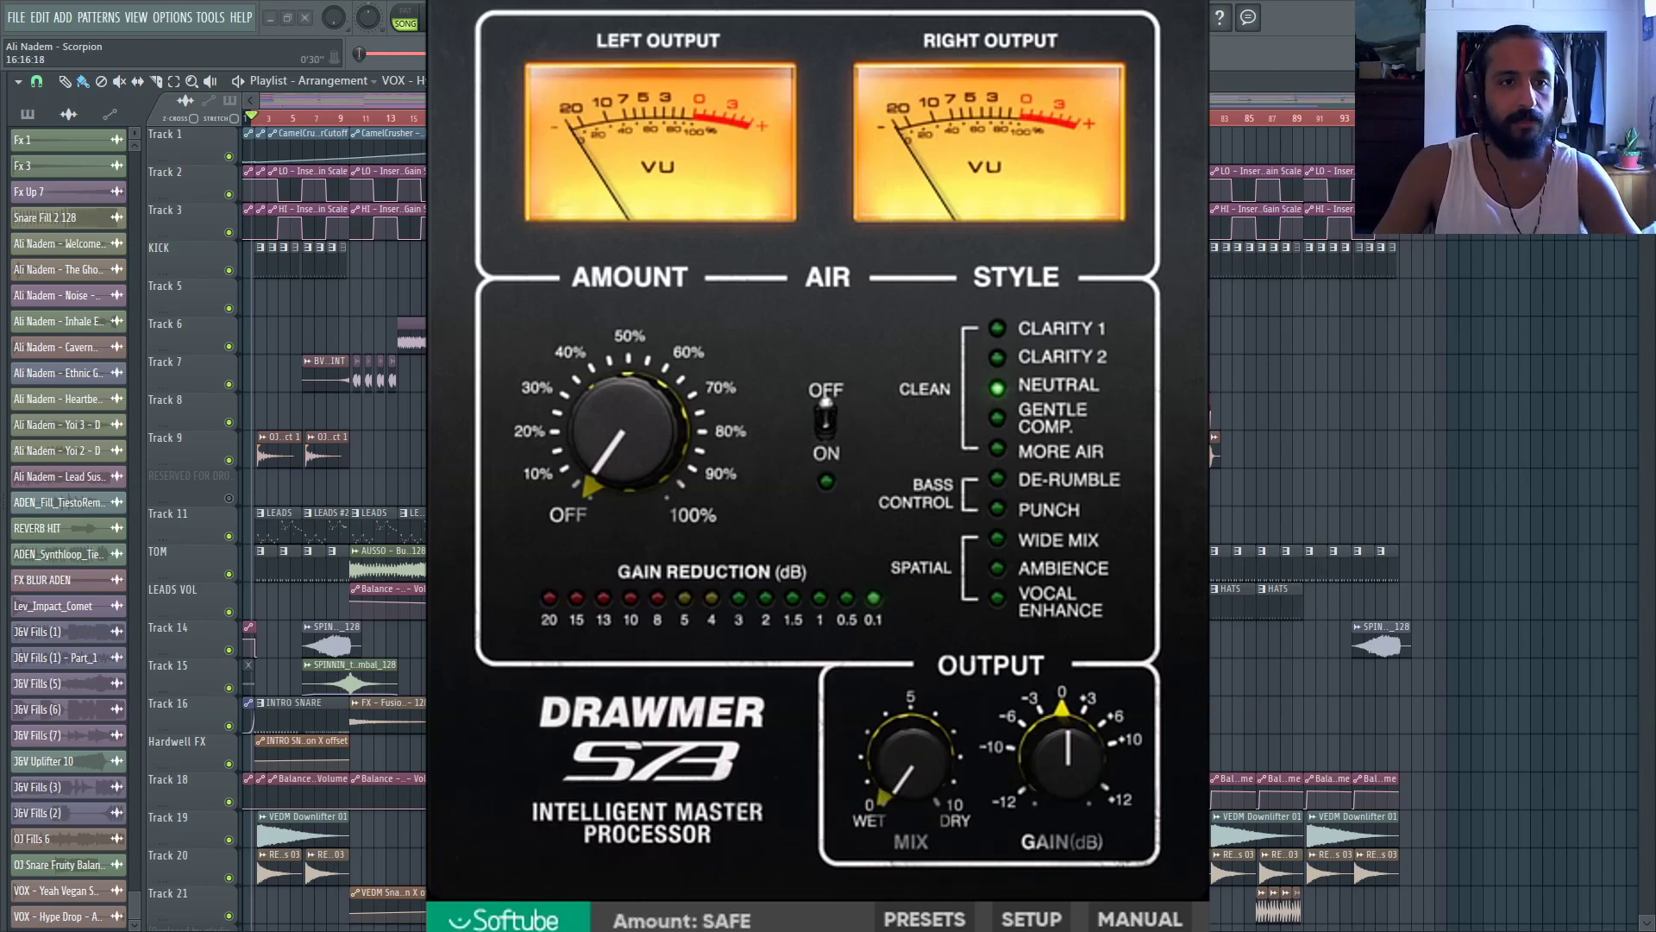
Select the playlist time range from about bar 17 onward and play the section back
scroll(393, 117, "up", 5)
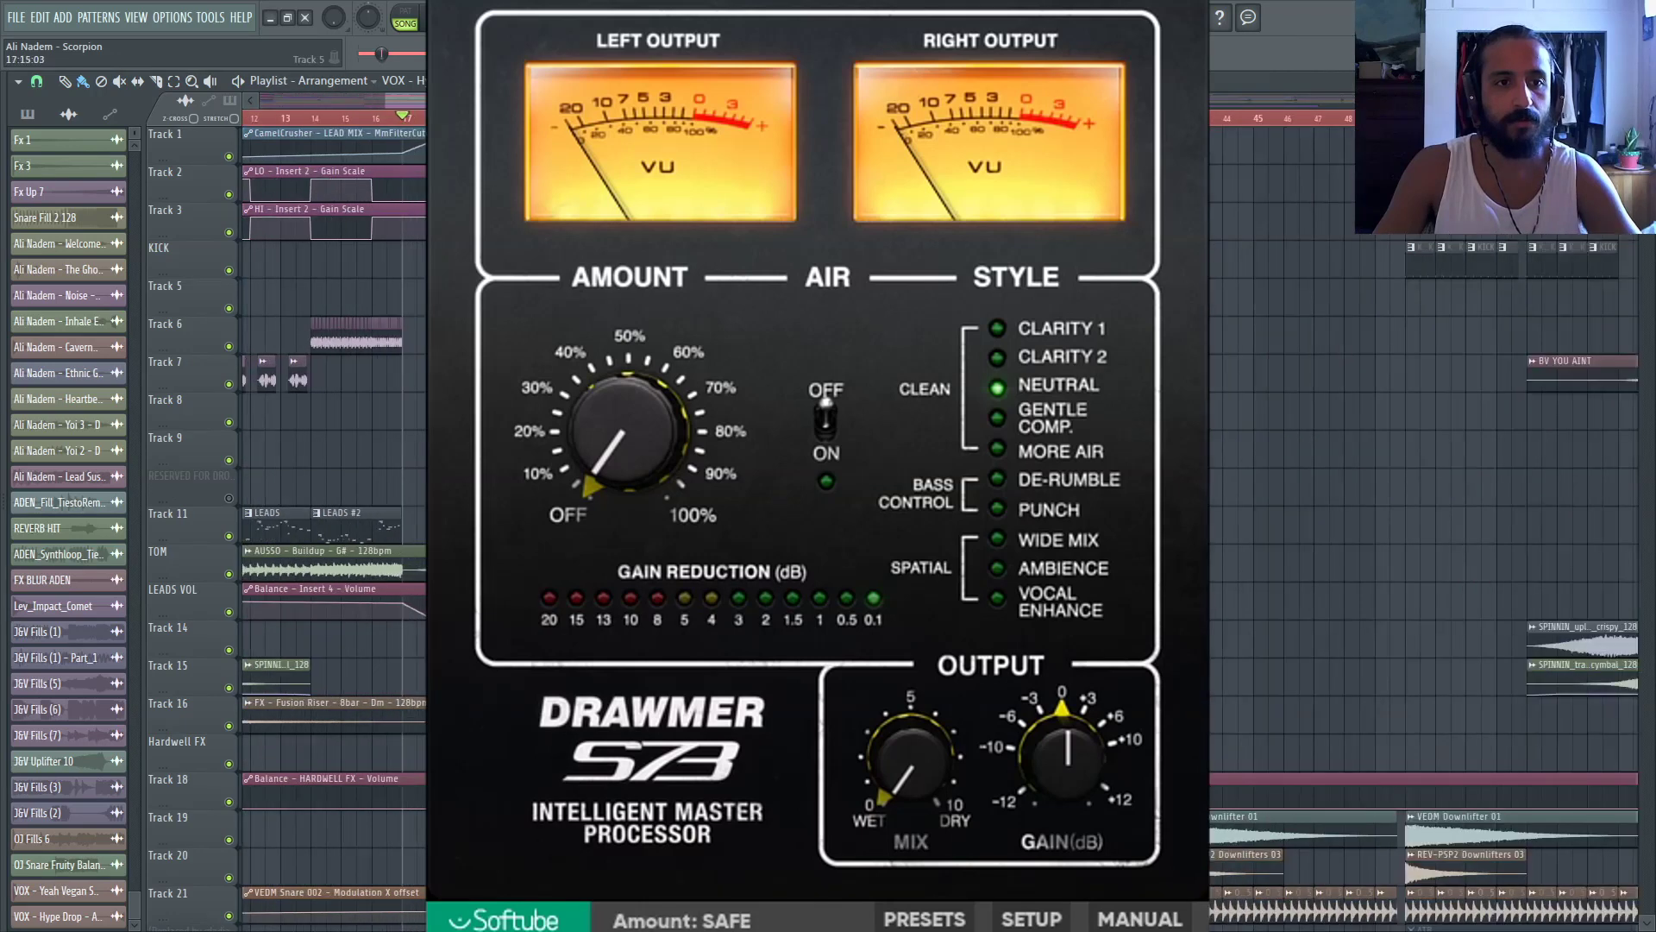
left_click(392, 116)
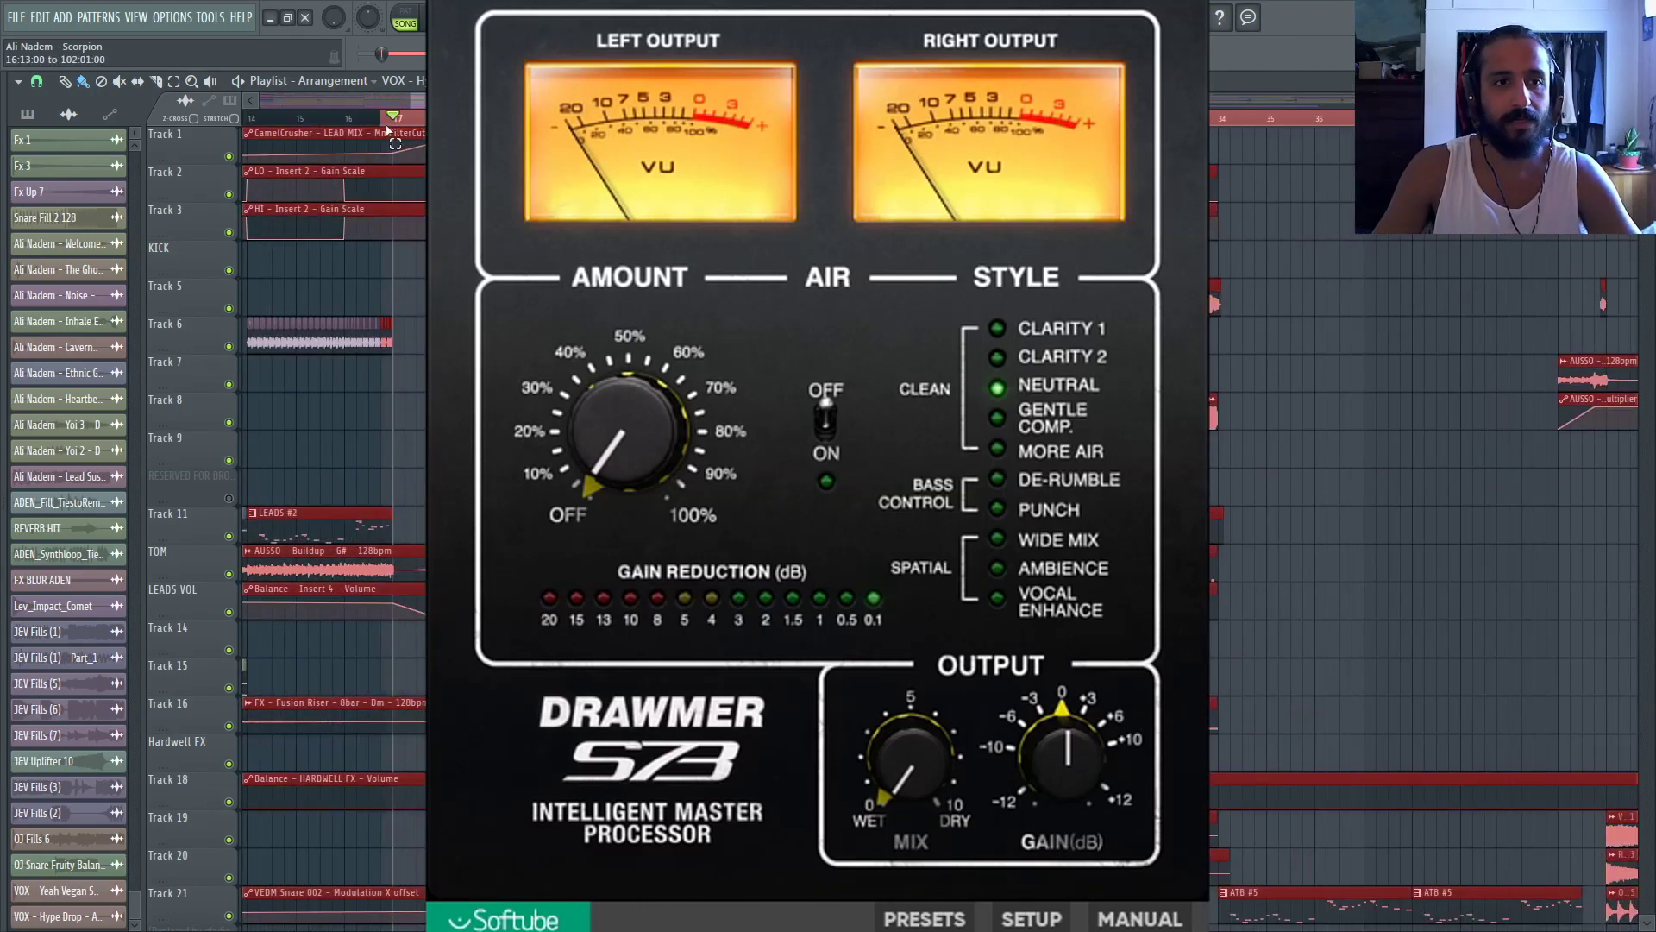
left_click(388, 130)
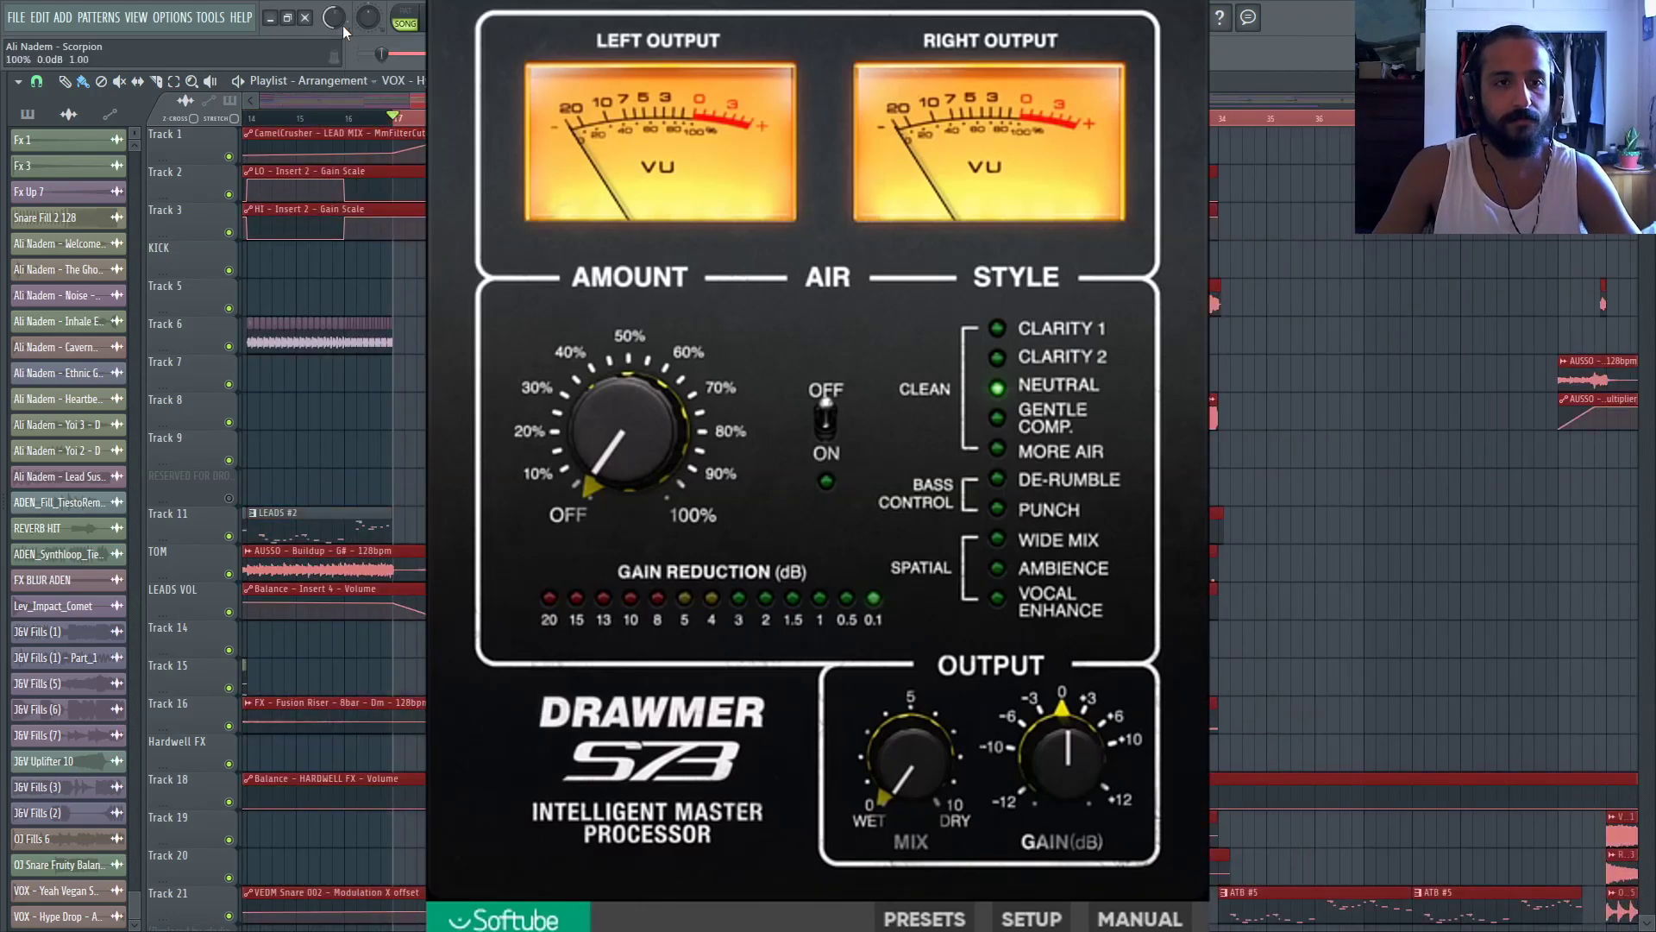
key("space")
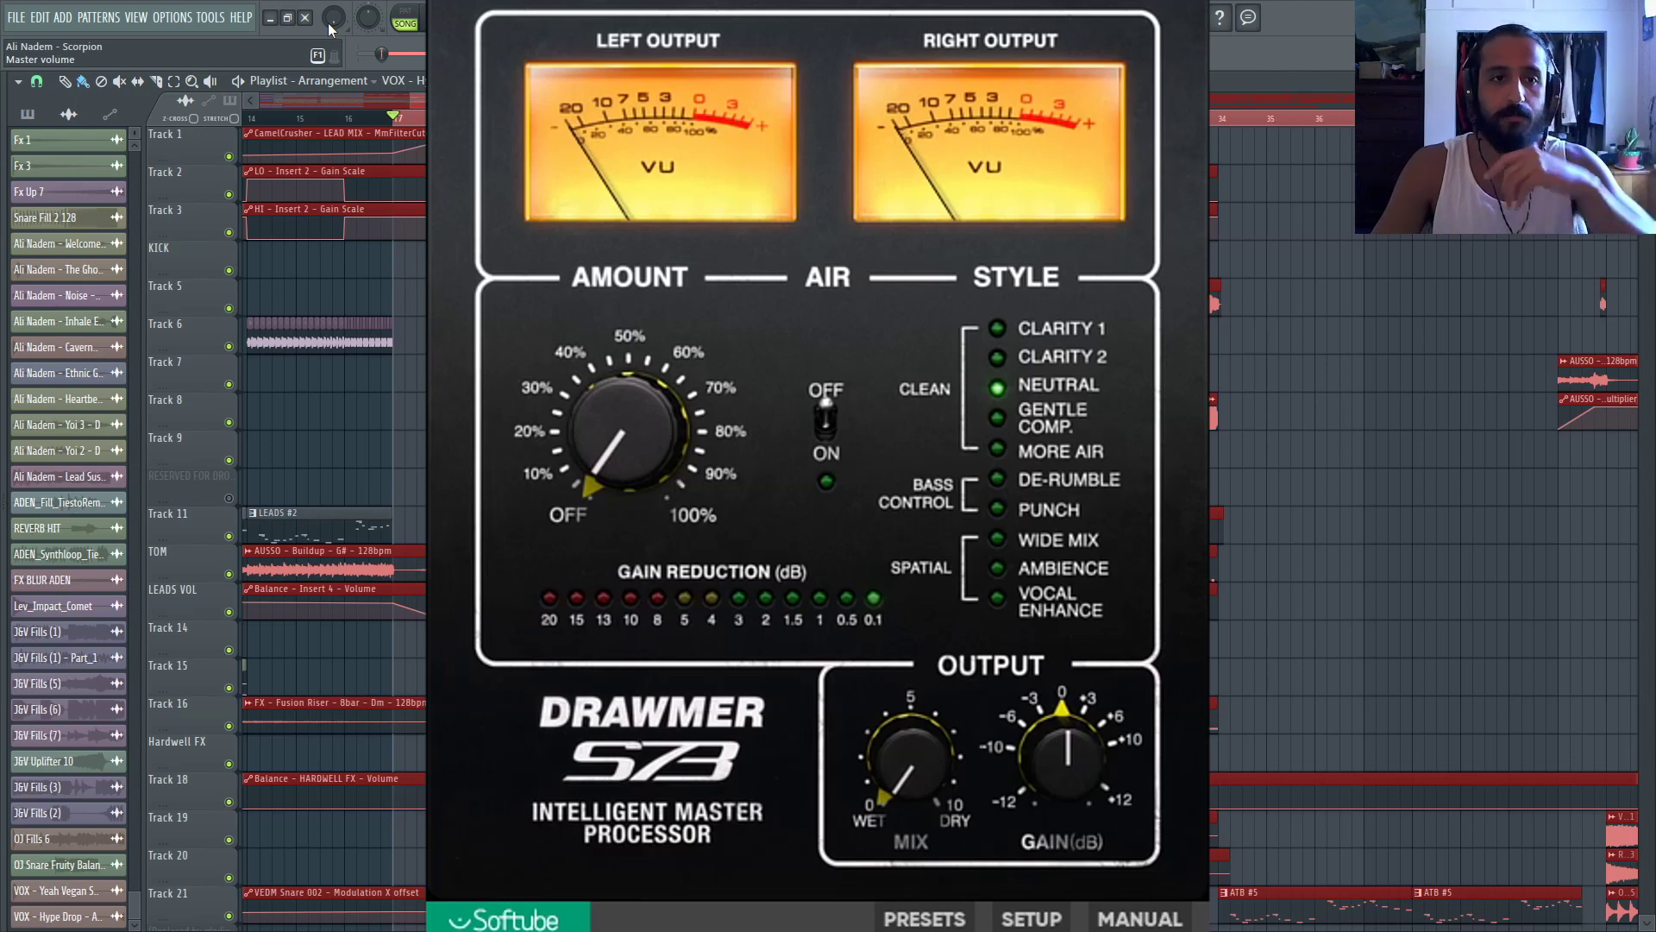
key("space")
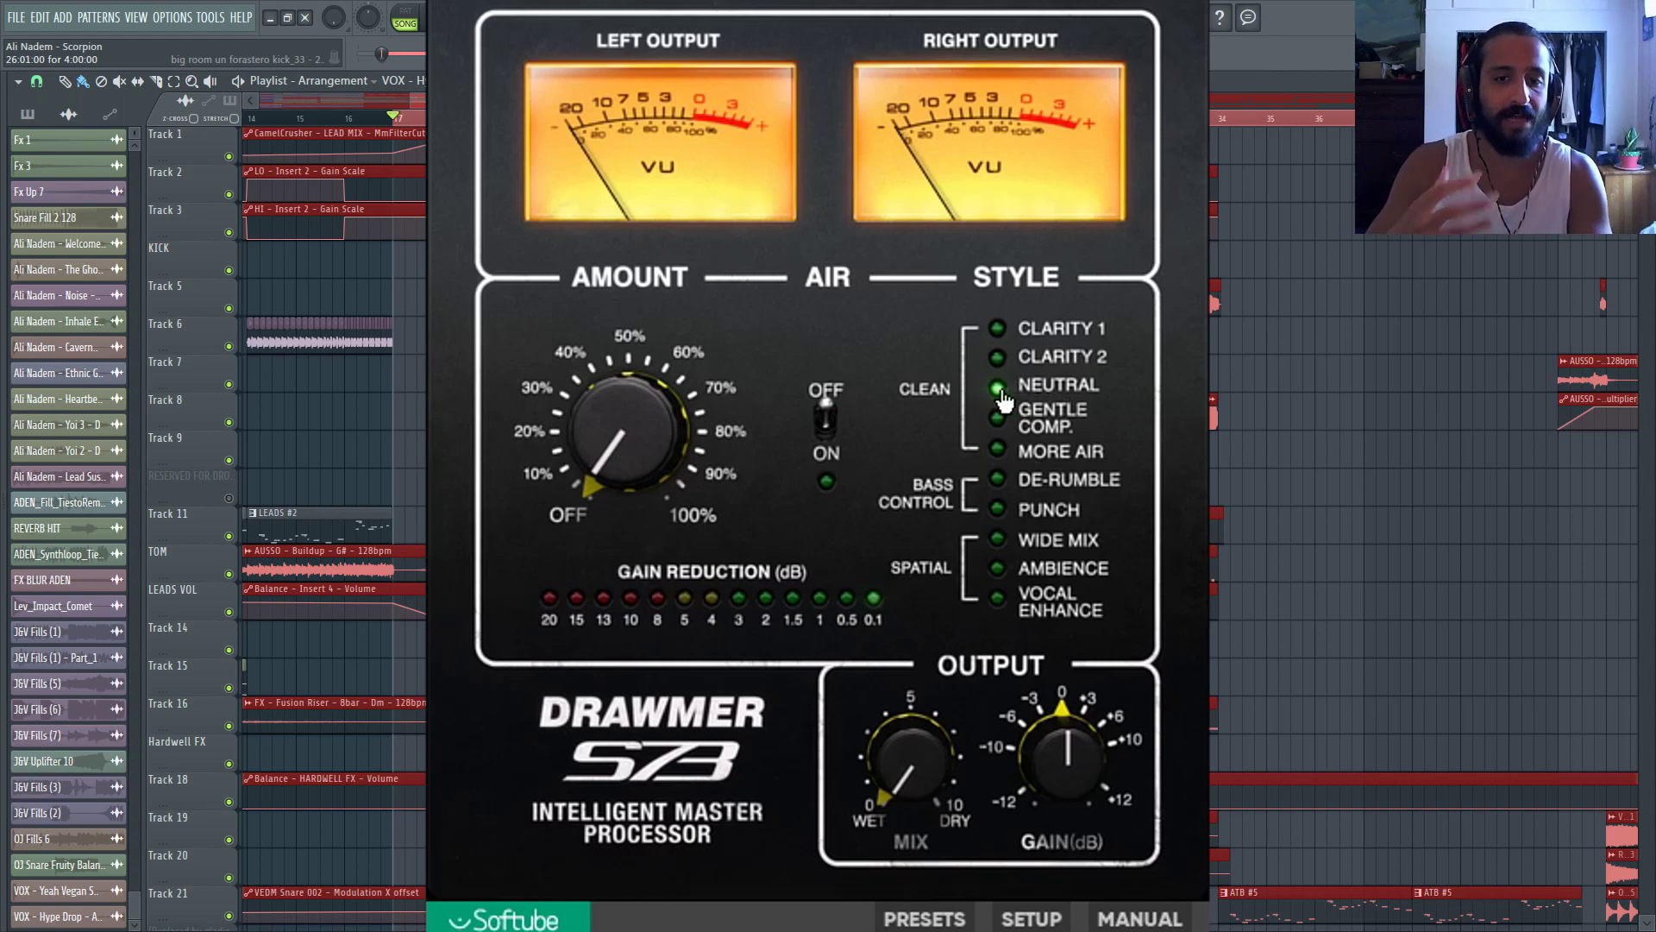
Place the playhead at bar 2 and compare the mix with Air switched on and off during playback, ending with Air off
mouse_move(827, 440)
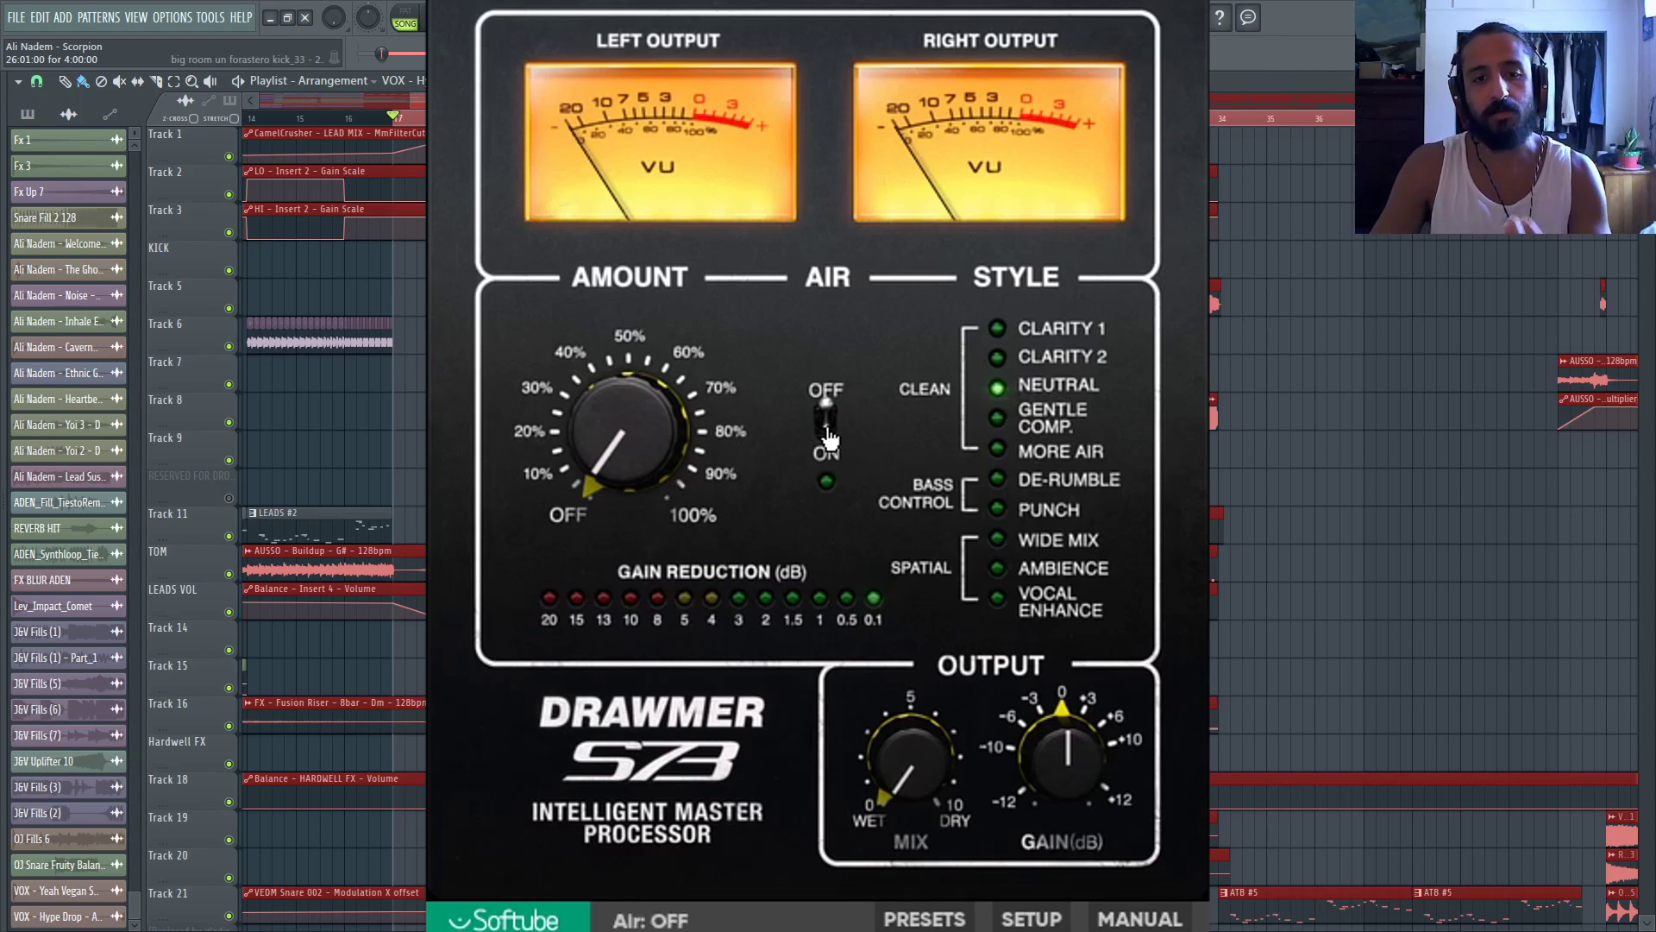
mouse_move(766, 393)
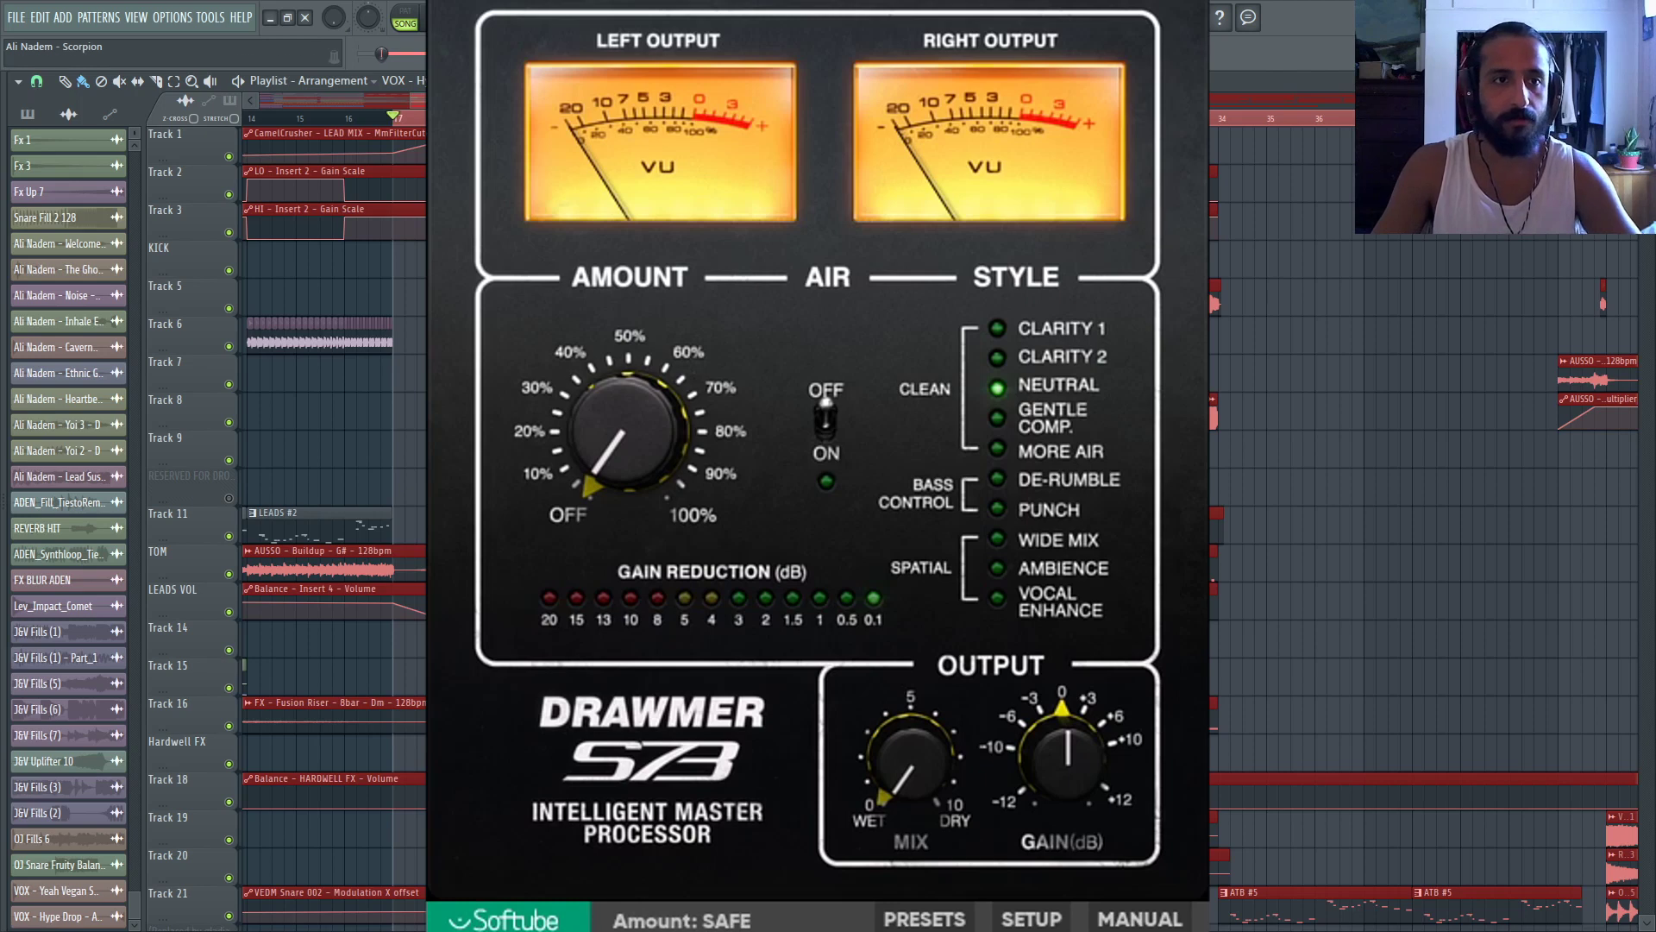
scroll(322, 114, "left", 5)
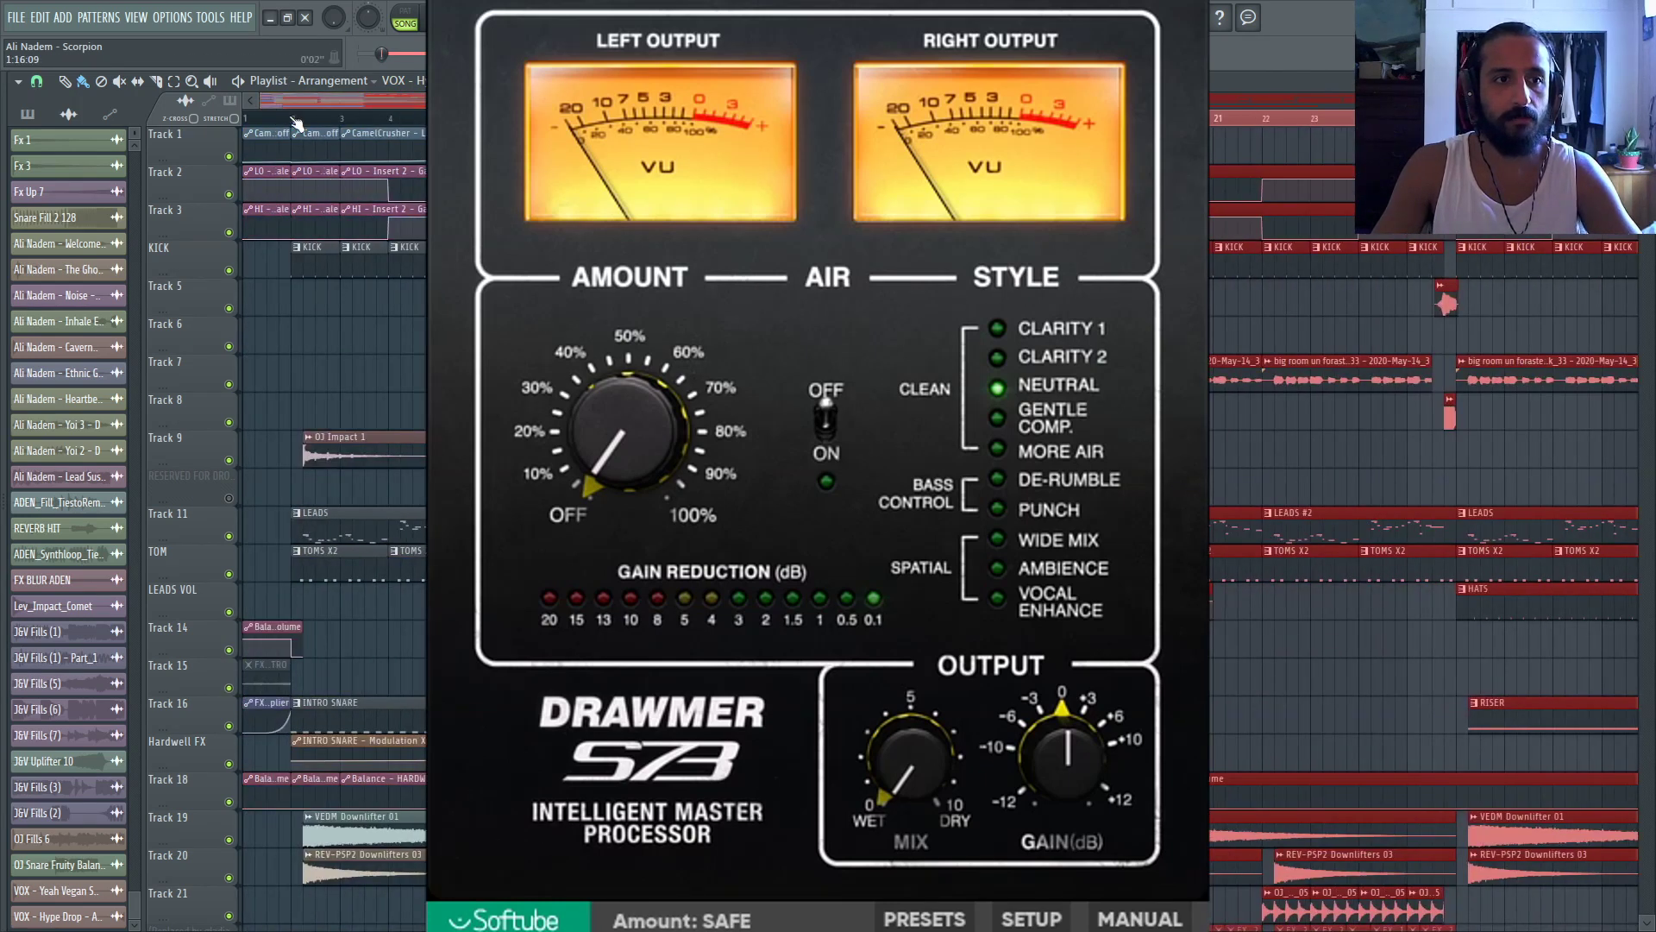
left_click(292, 119)
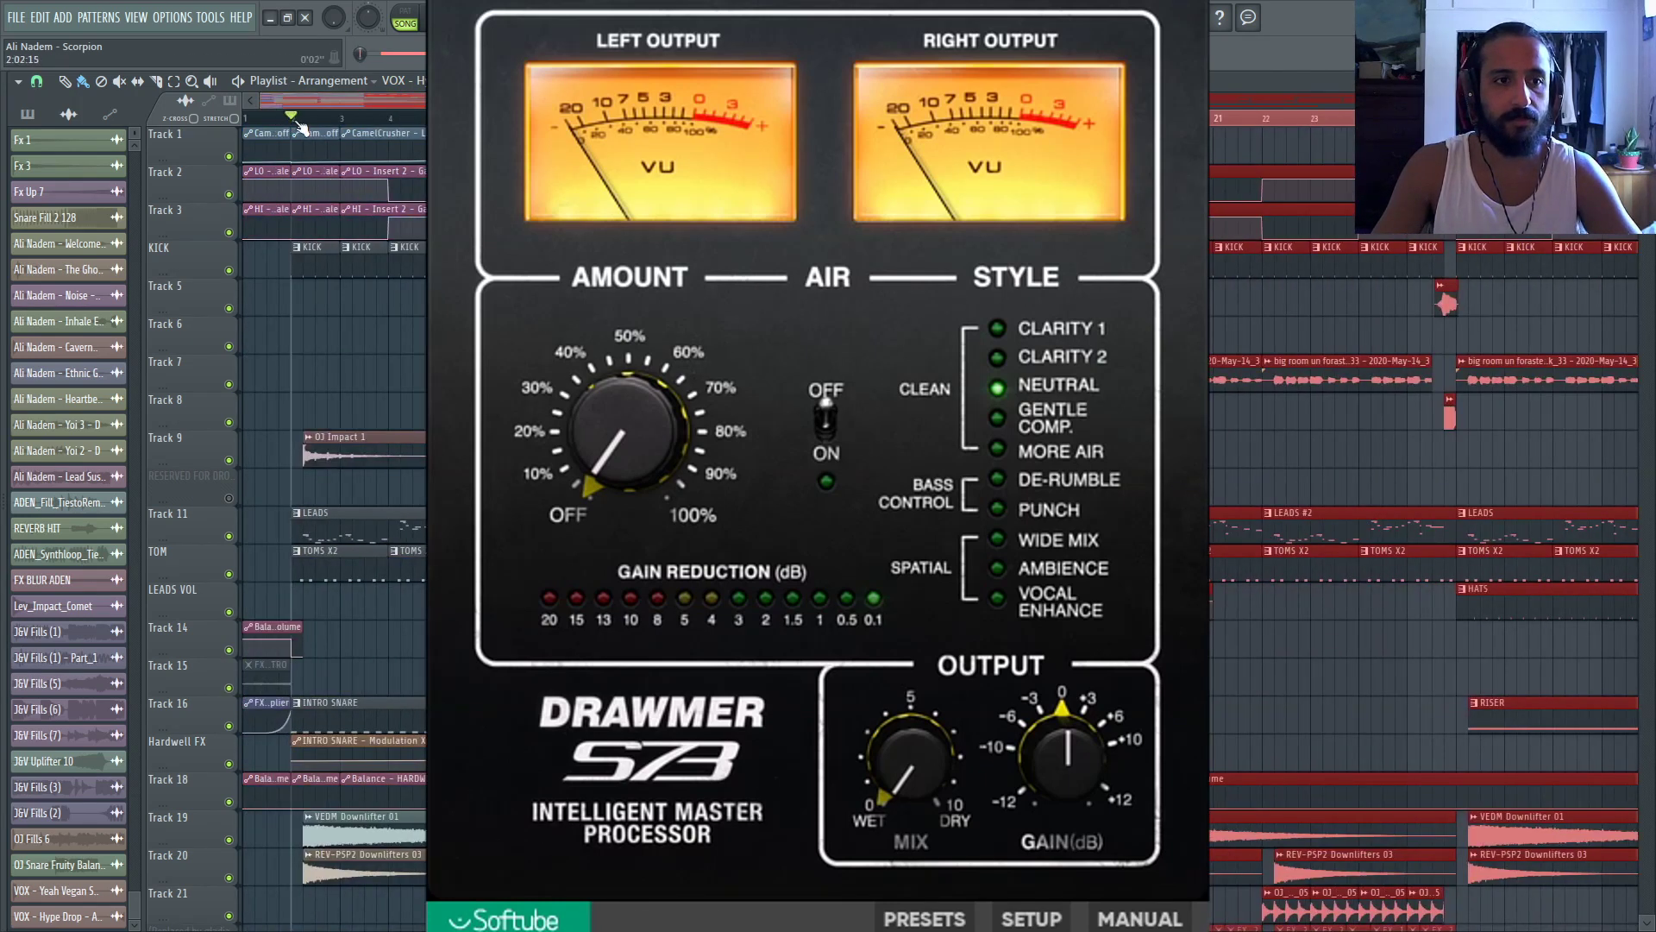
left_click(835, 427)
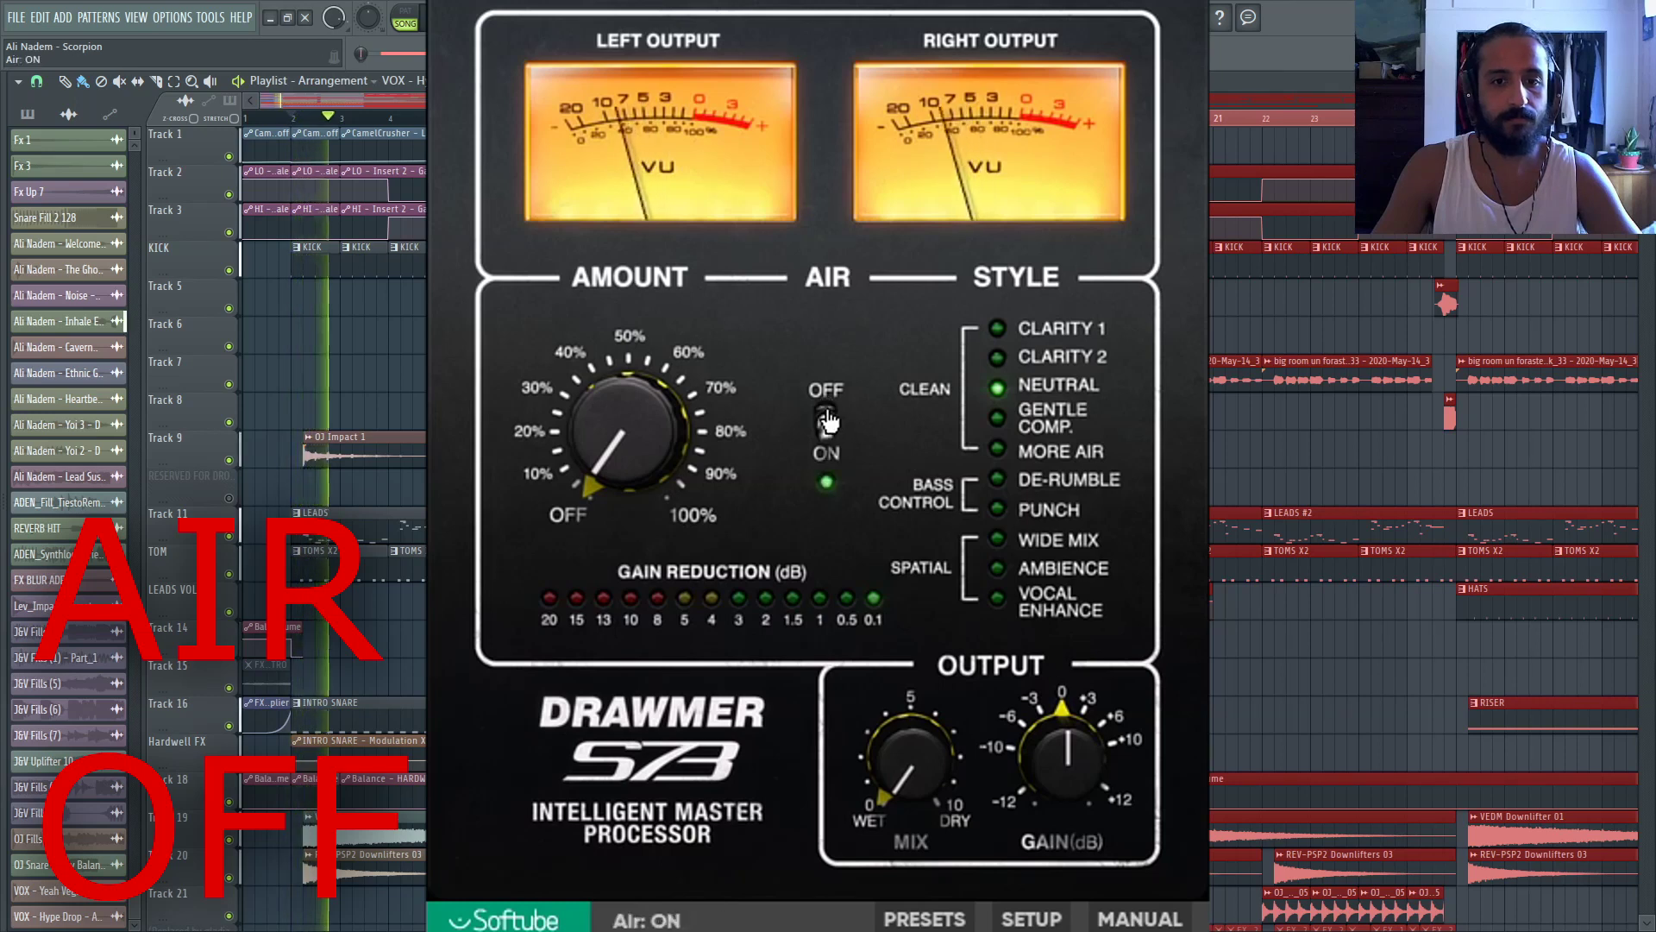
left_click(837, 427)
left_click(835, 428)
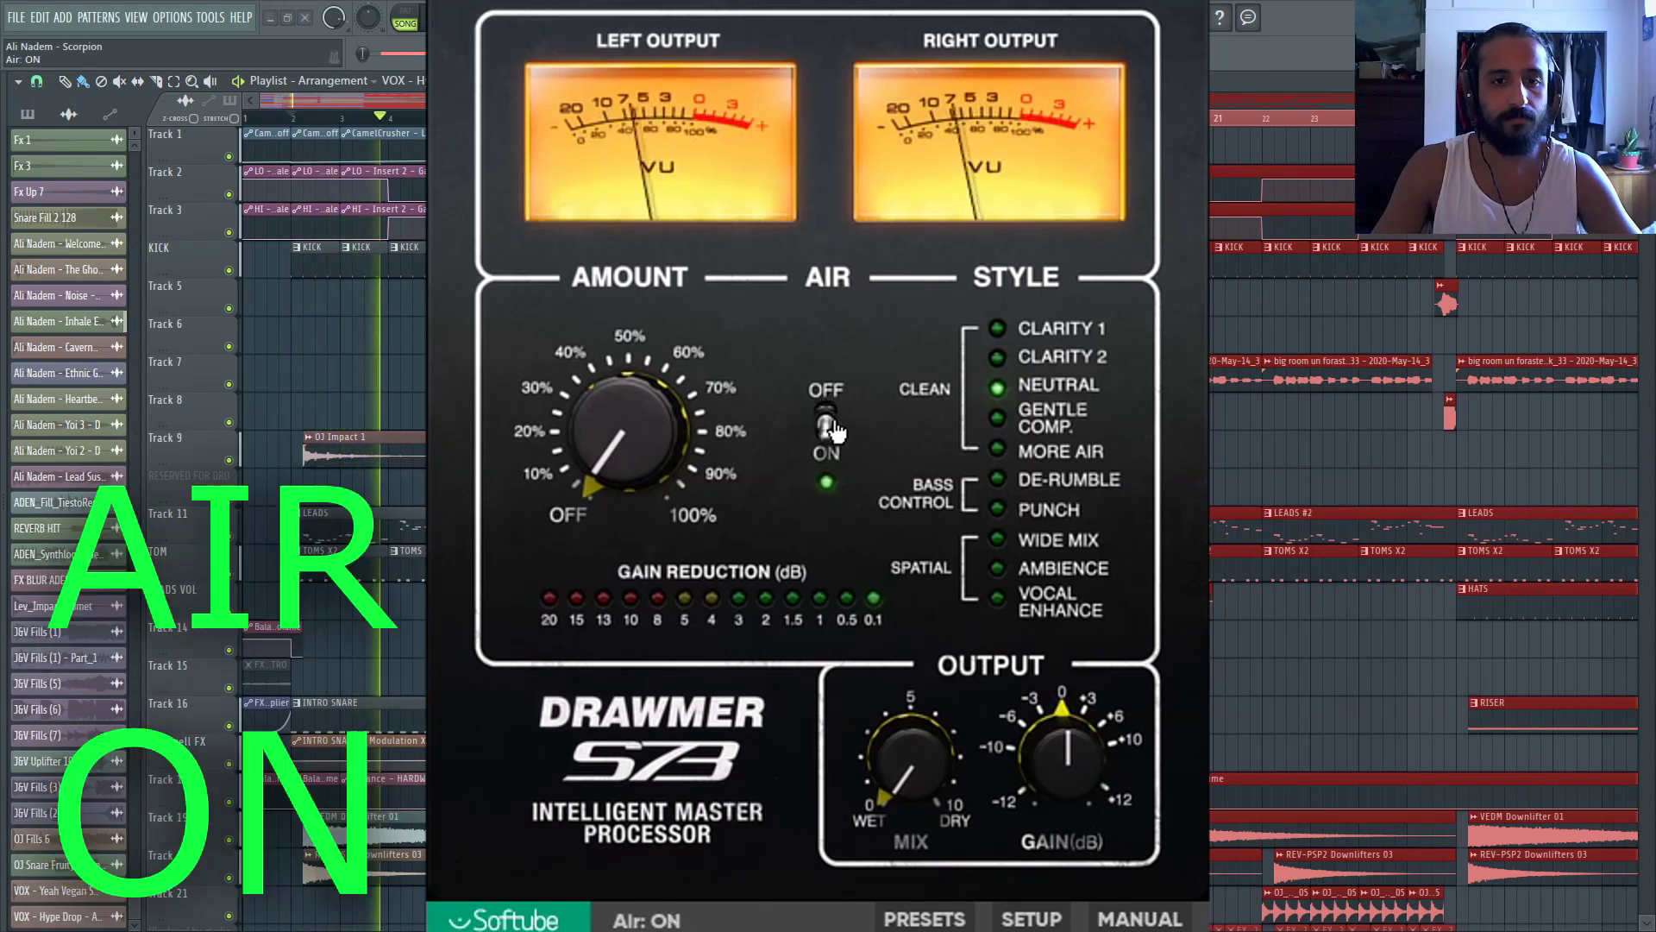
left_click(835, 427)
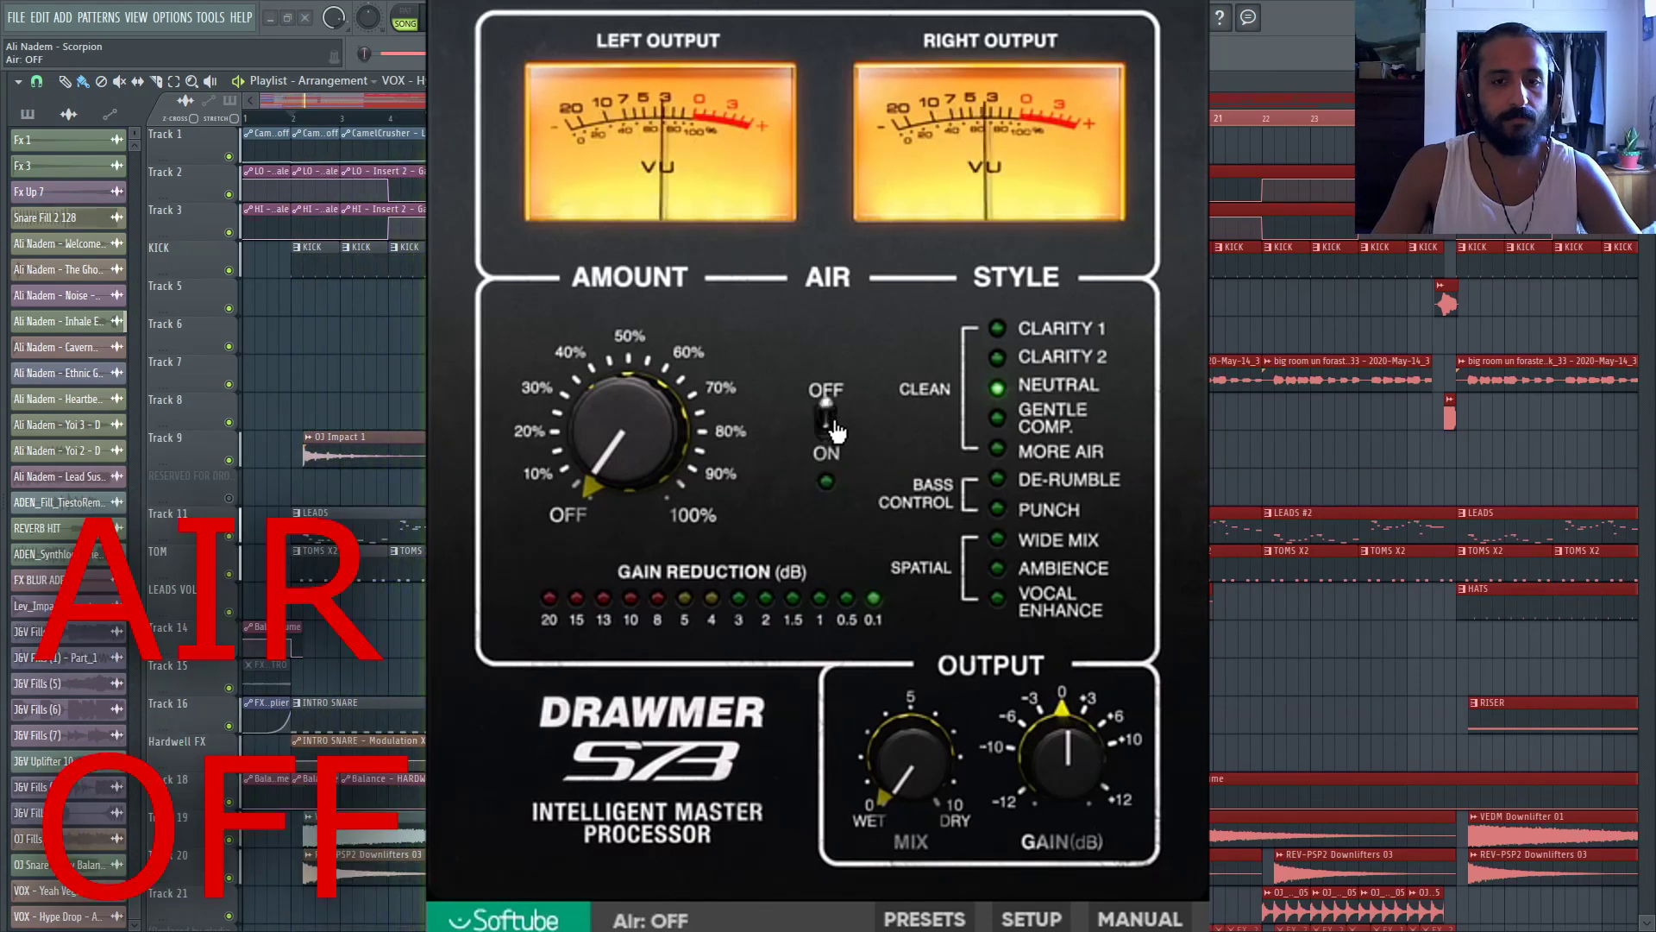
left_click(835, 427)
left_click(835, 427)
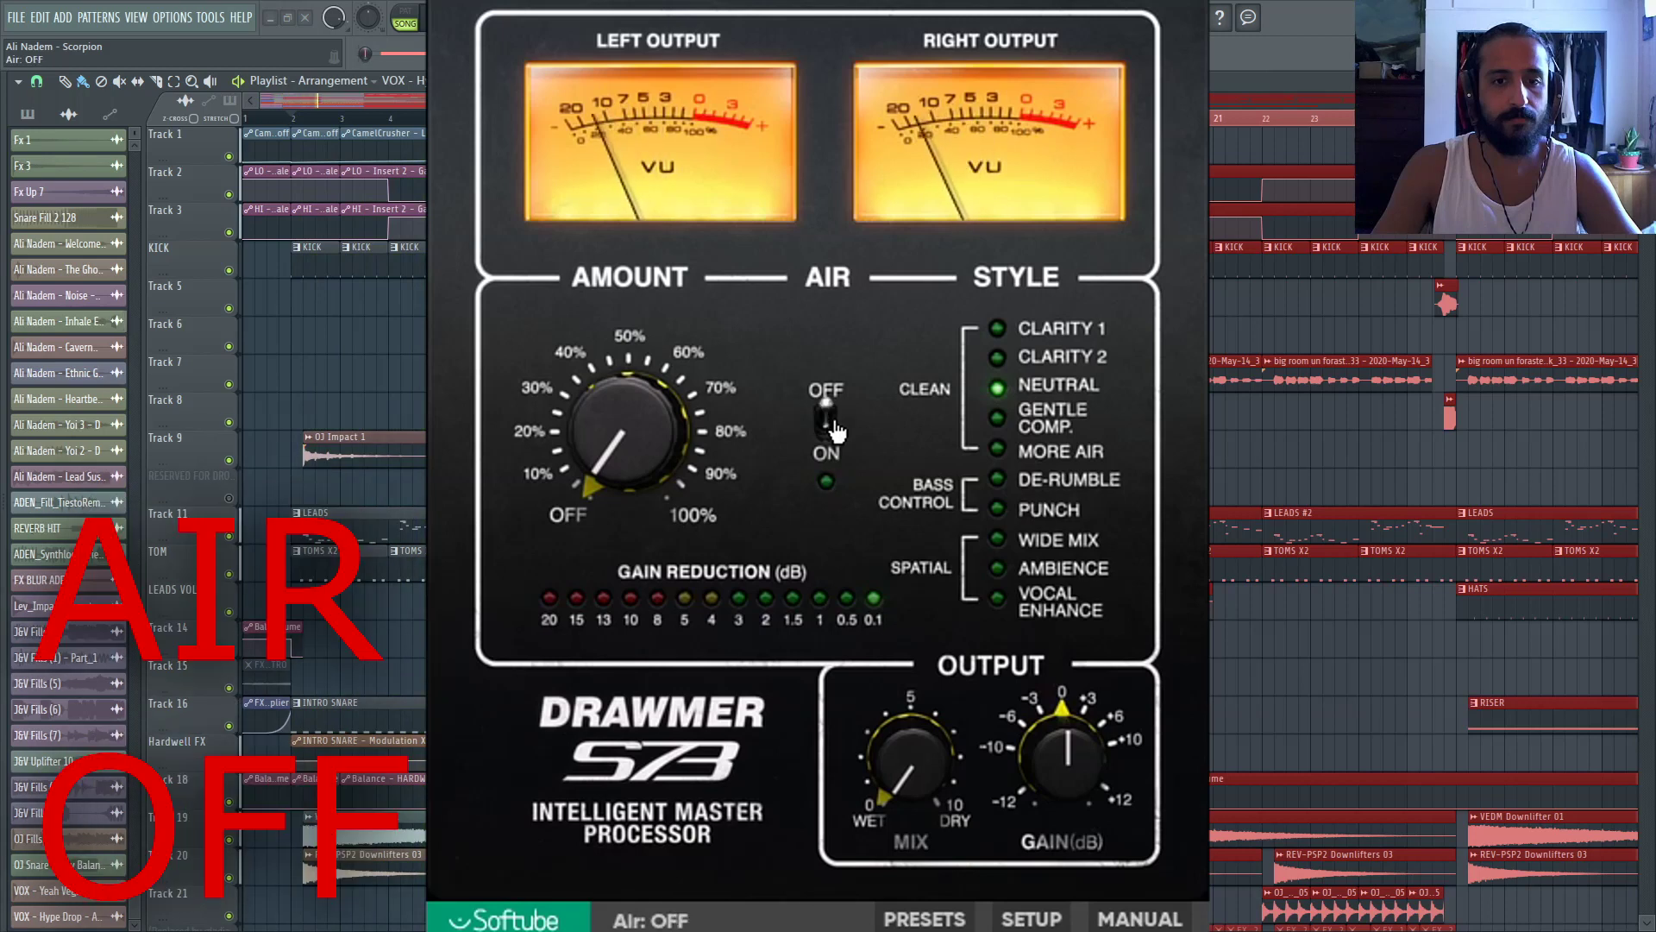
left_click(835, 427)
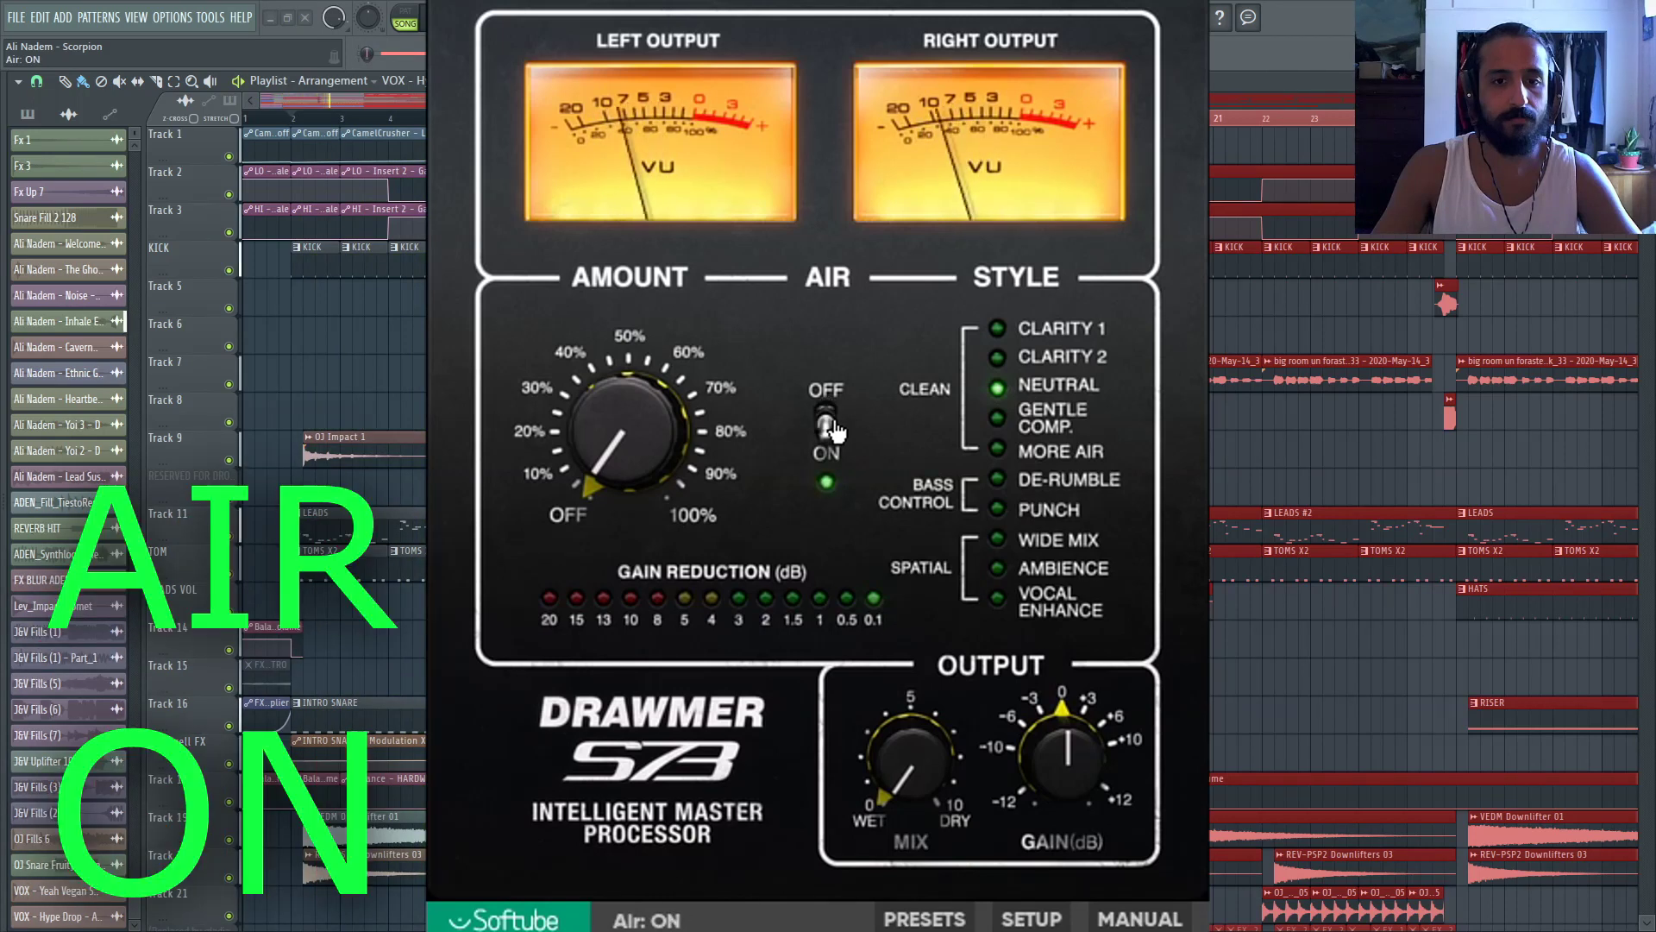
left_click(835, 429)
left_click_drag(623, 430, 608, 573)
key("space")
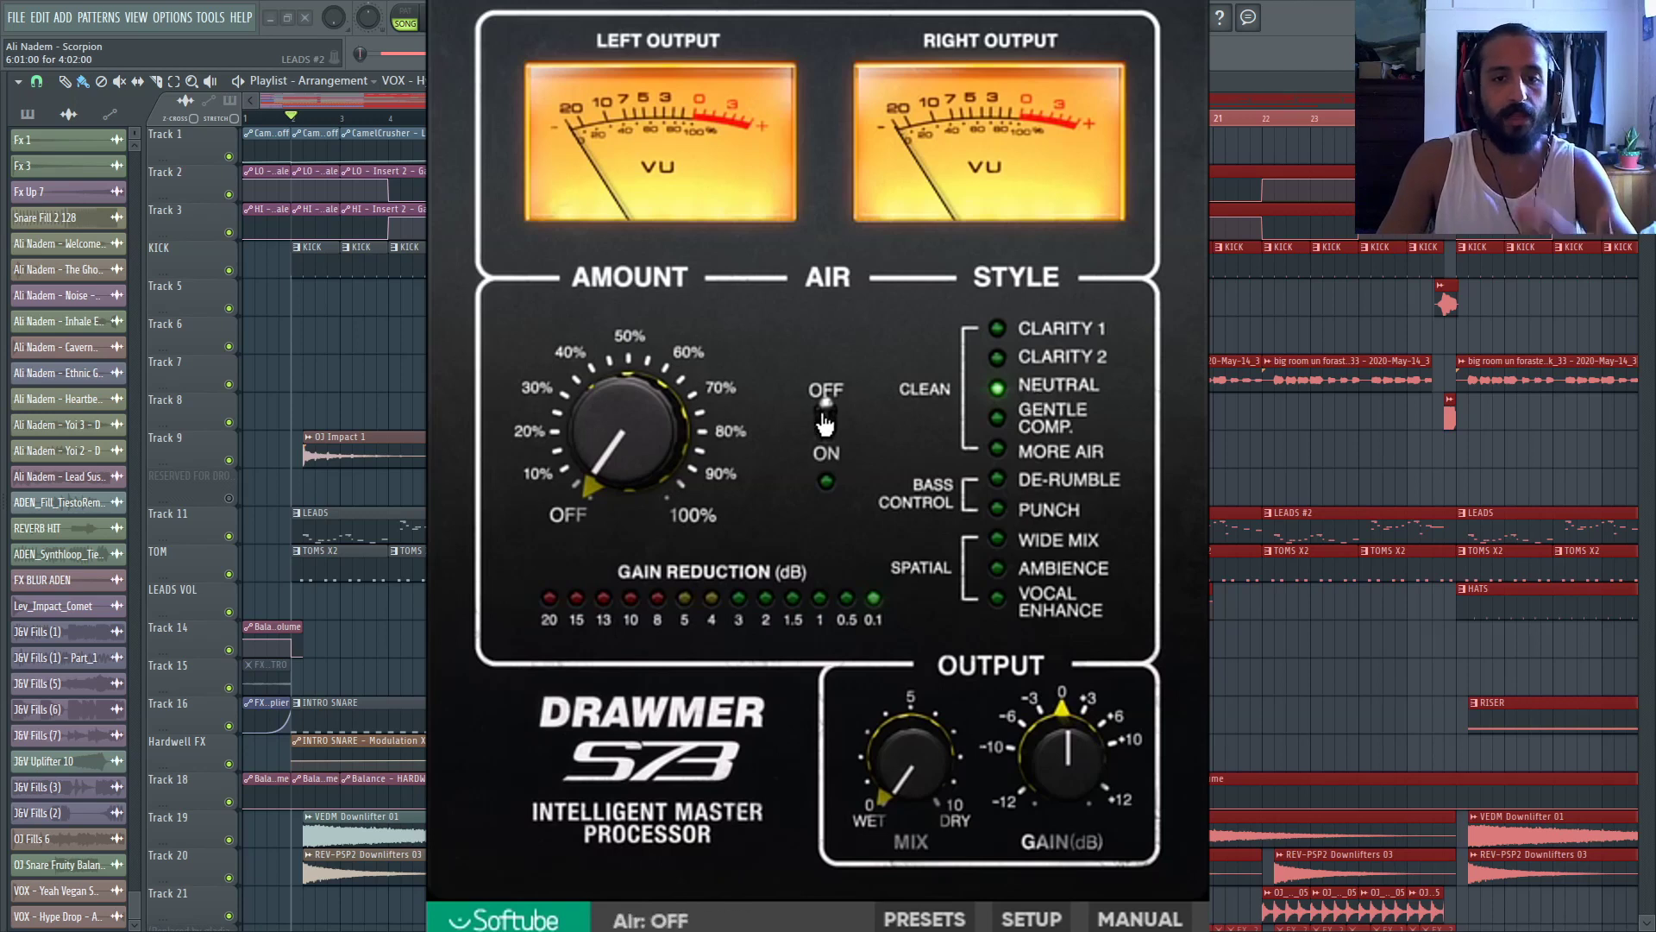
Try the Mix at 5 and the Clarity 2 style, returning them to Wet and Neutral
mouse_move(642, 438)
left_mouse_down()
mouse_move(643, 380)
mouse_move(644, 457)
left_mouse_up()
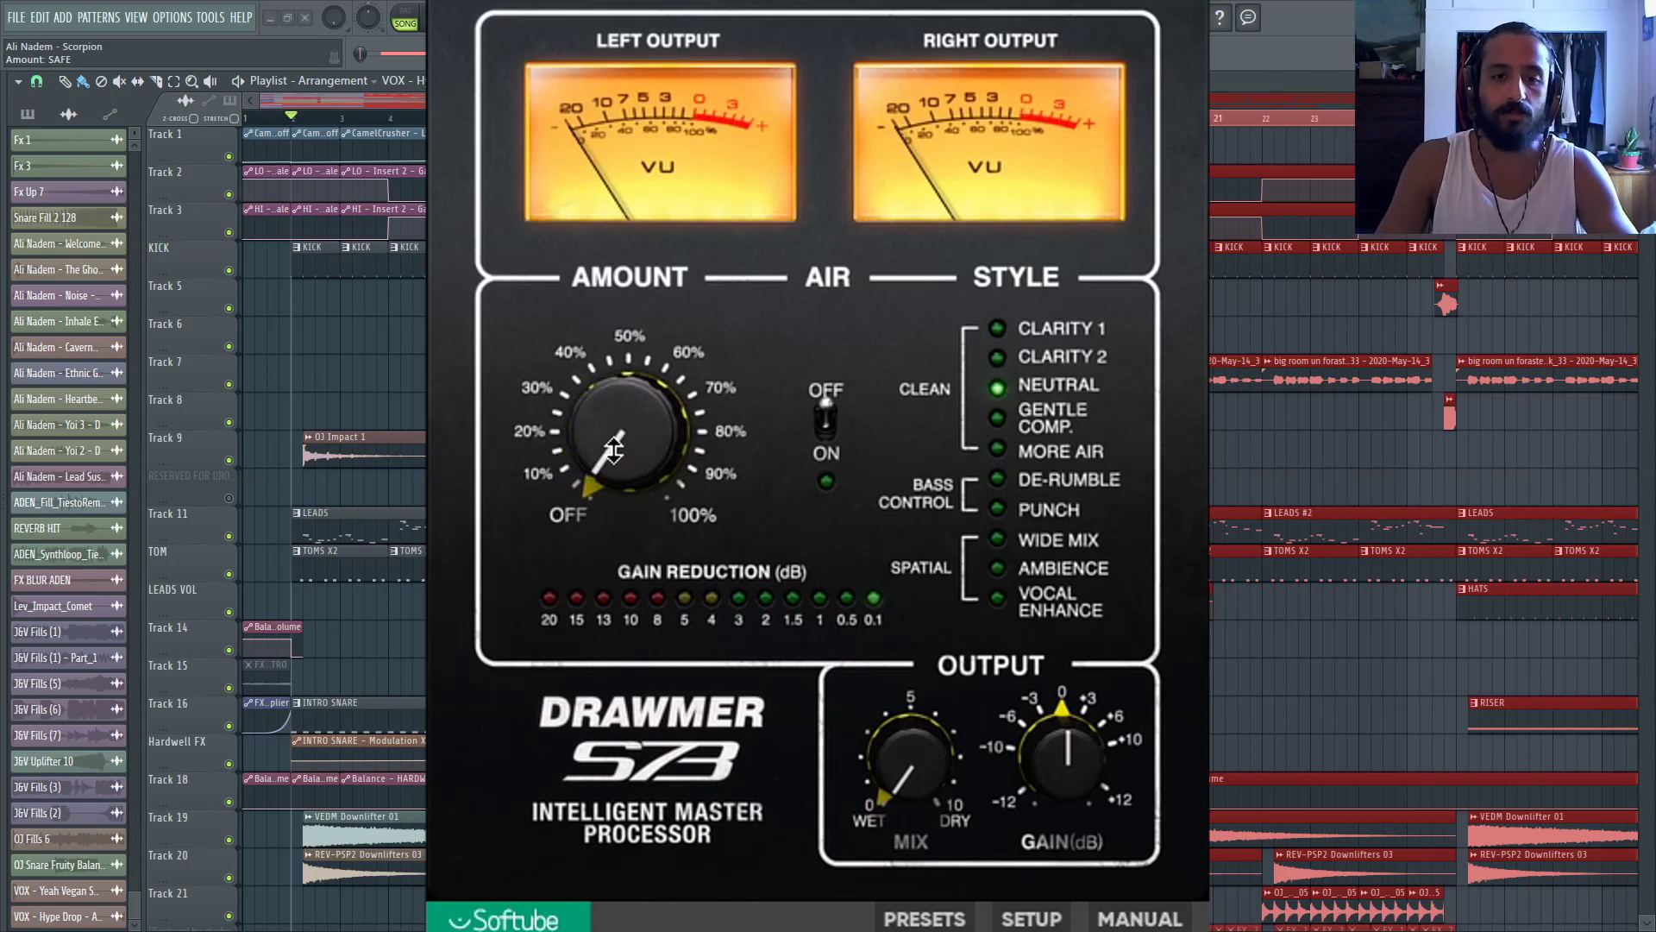
left_click_drag(613, 448, 621, 472)
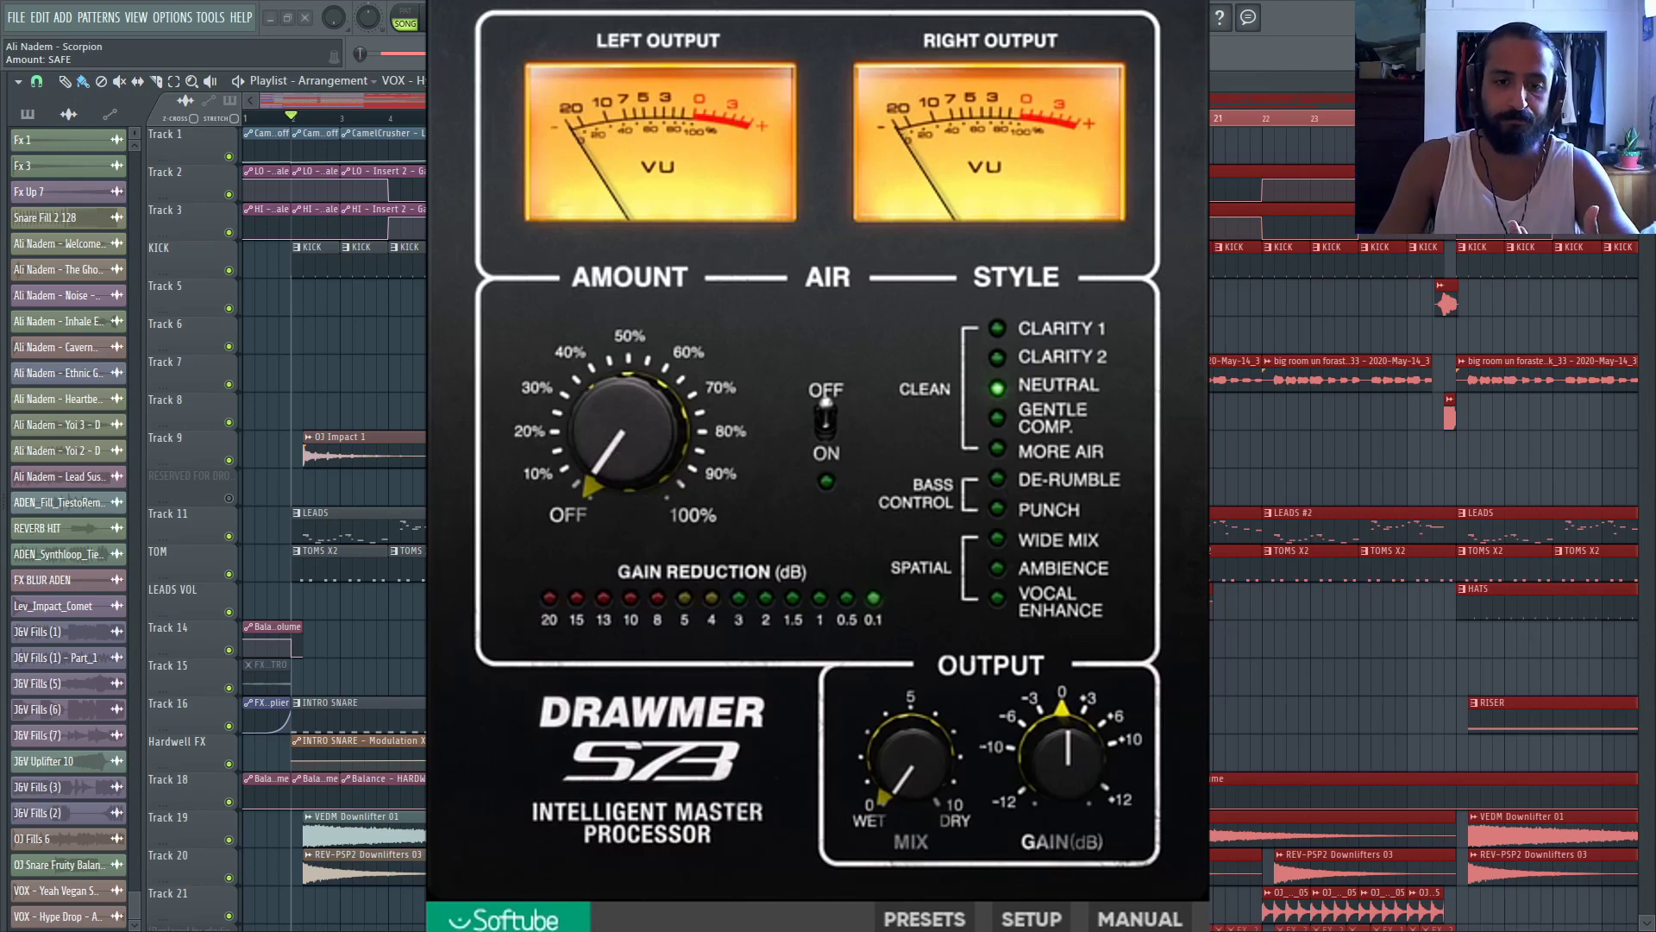
mouse_move(906, 768)
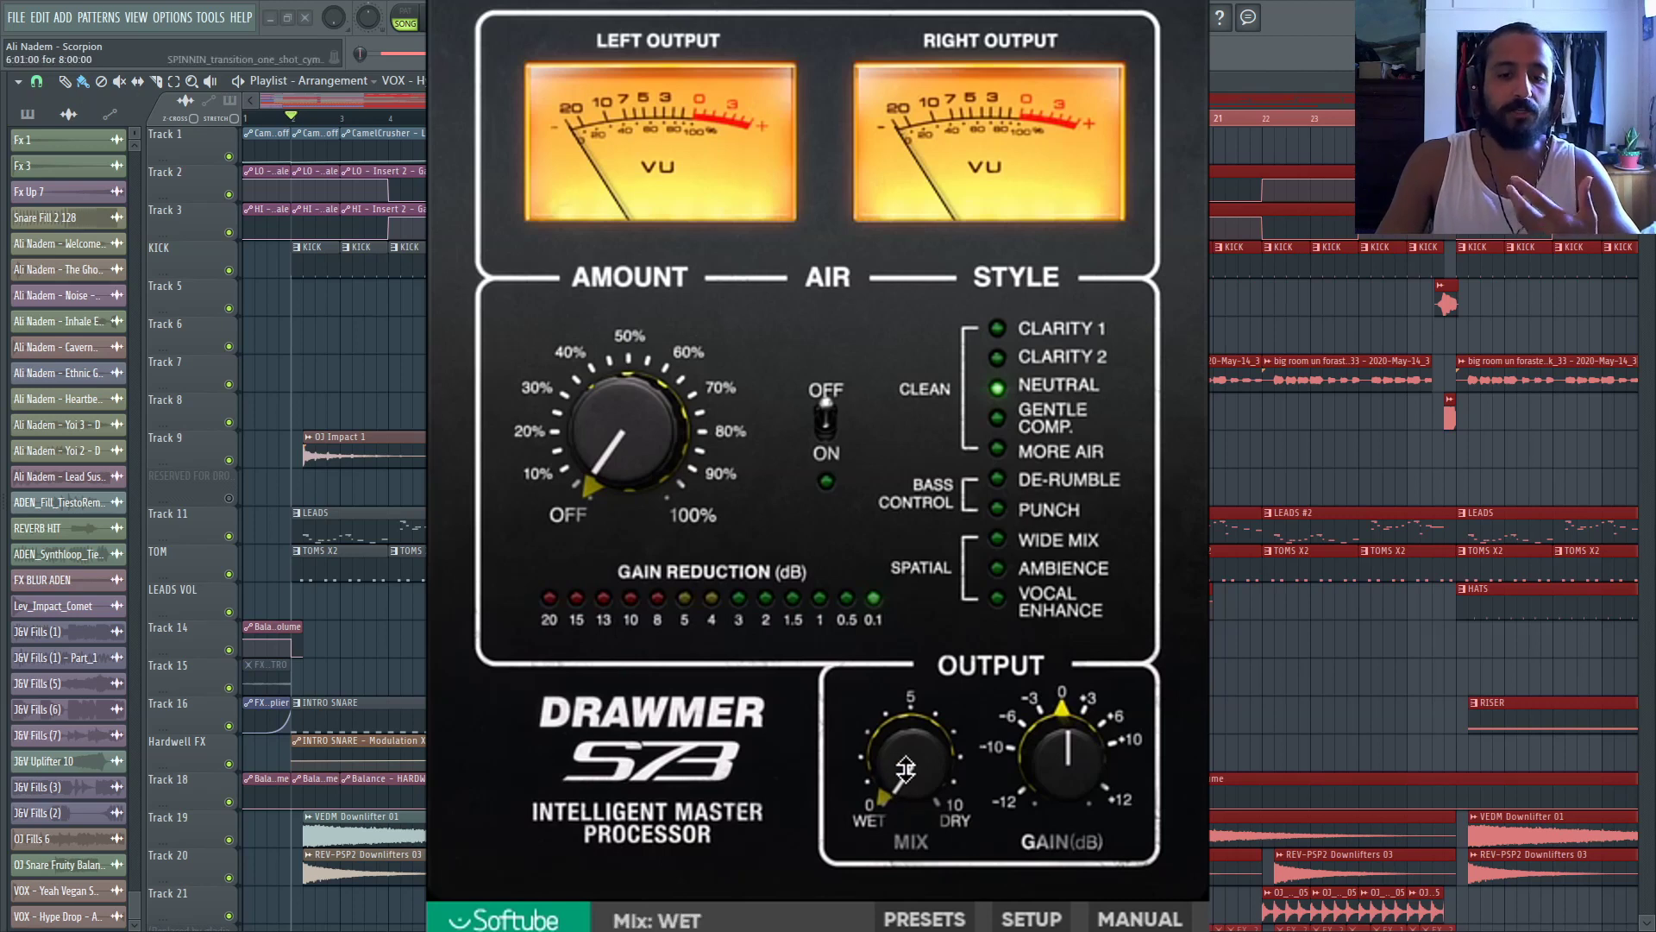
left_click_drag(906, 768, 944, 604)
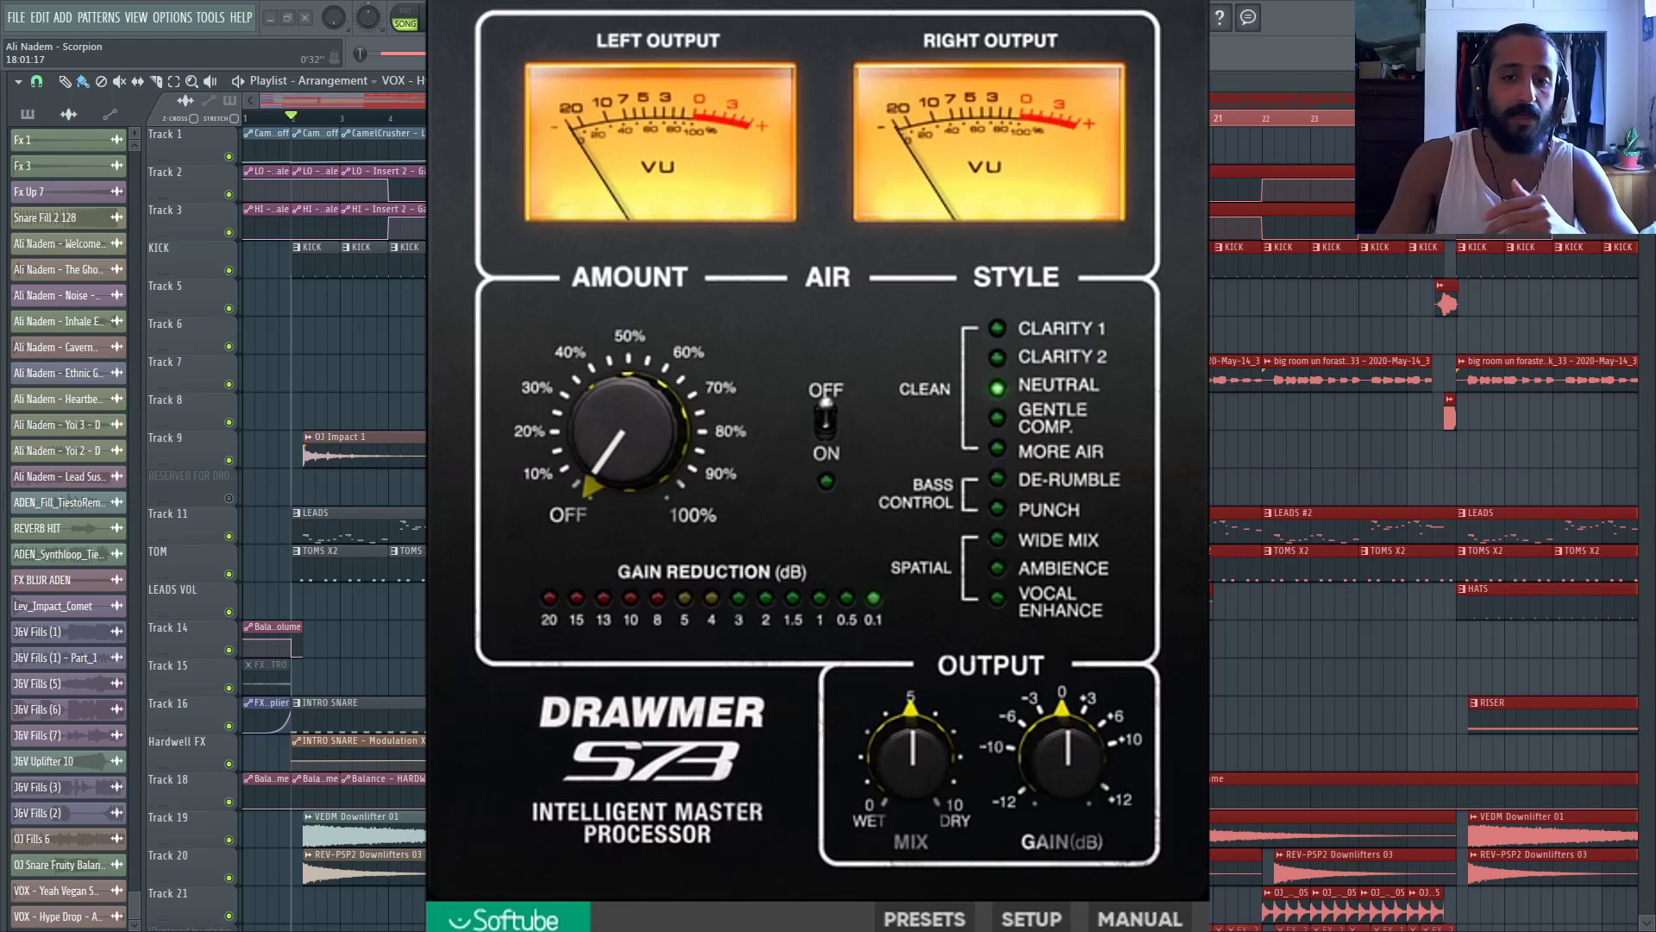
left_click(1014, 353)
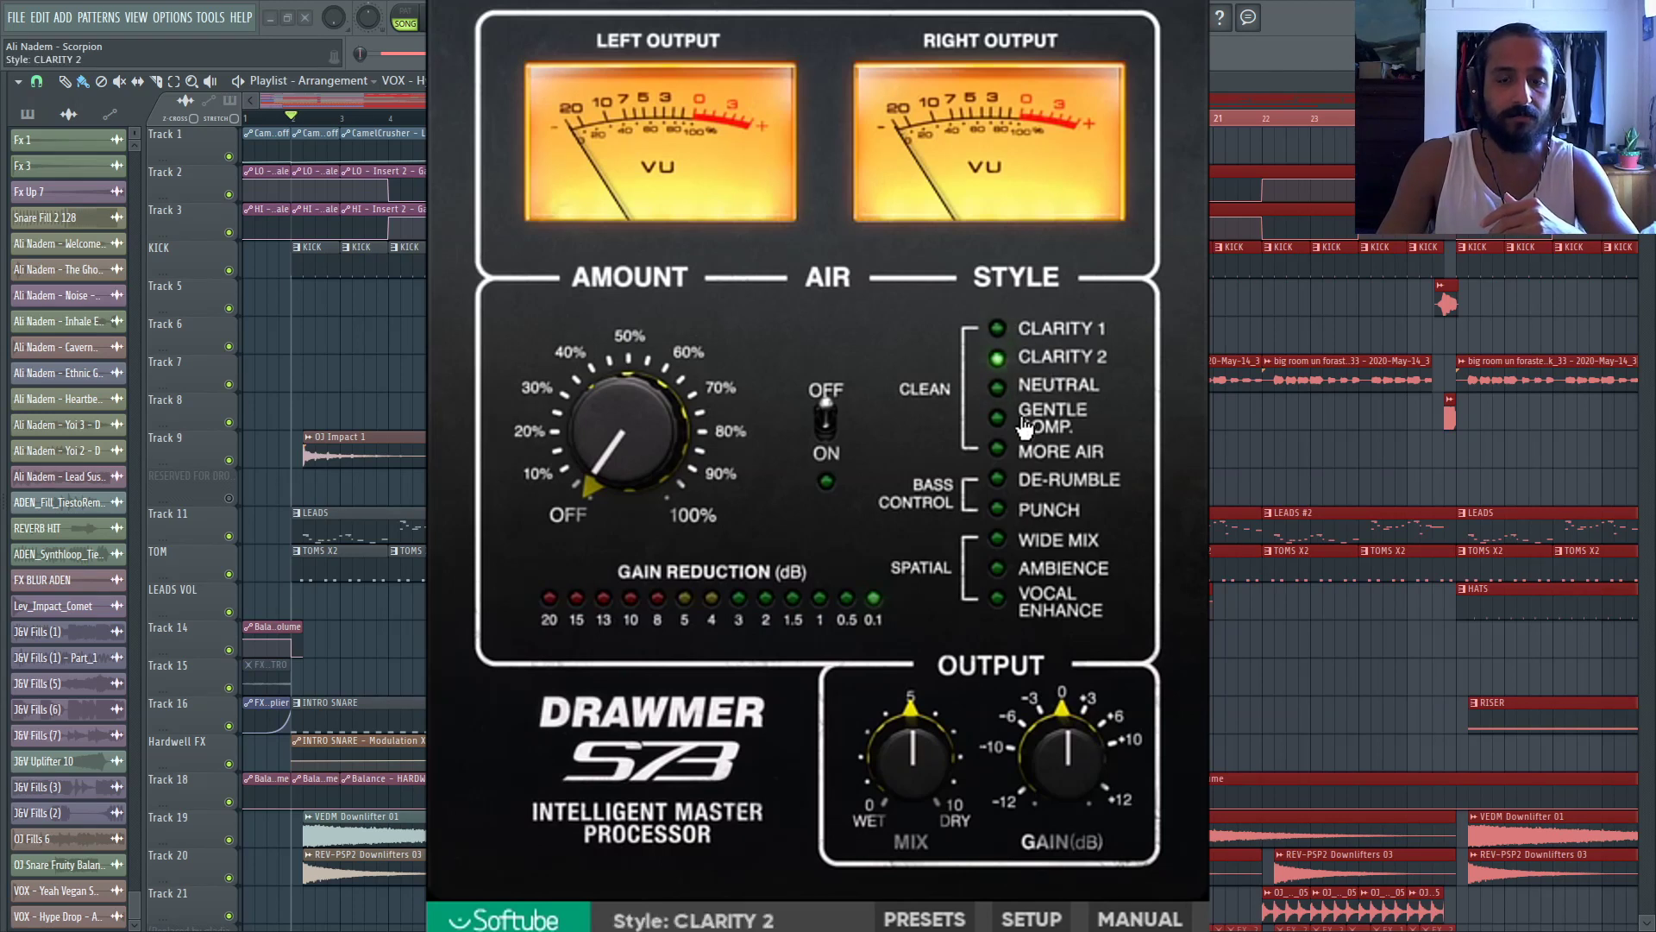
left_click(1043, 392)
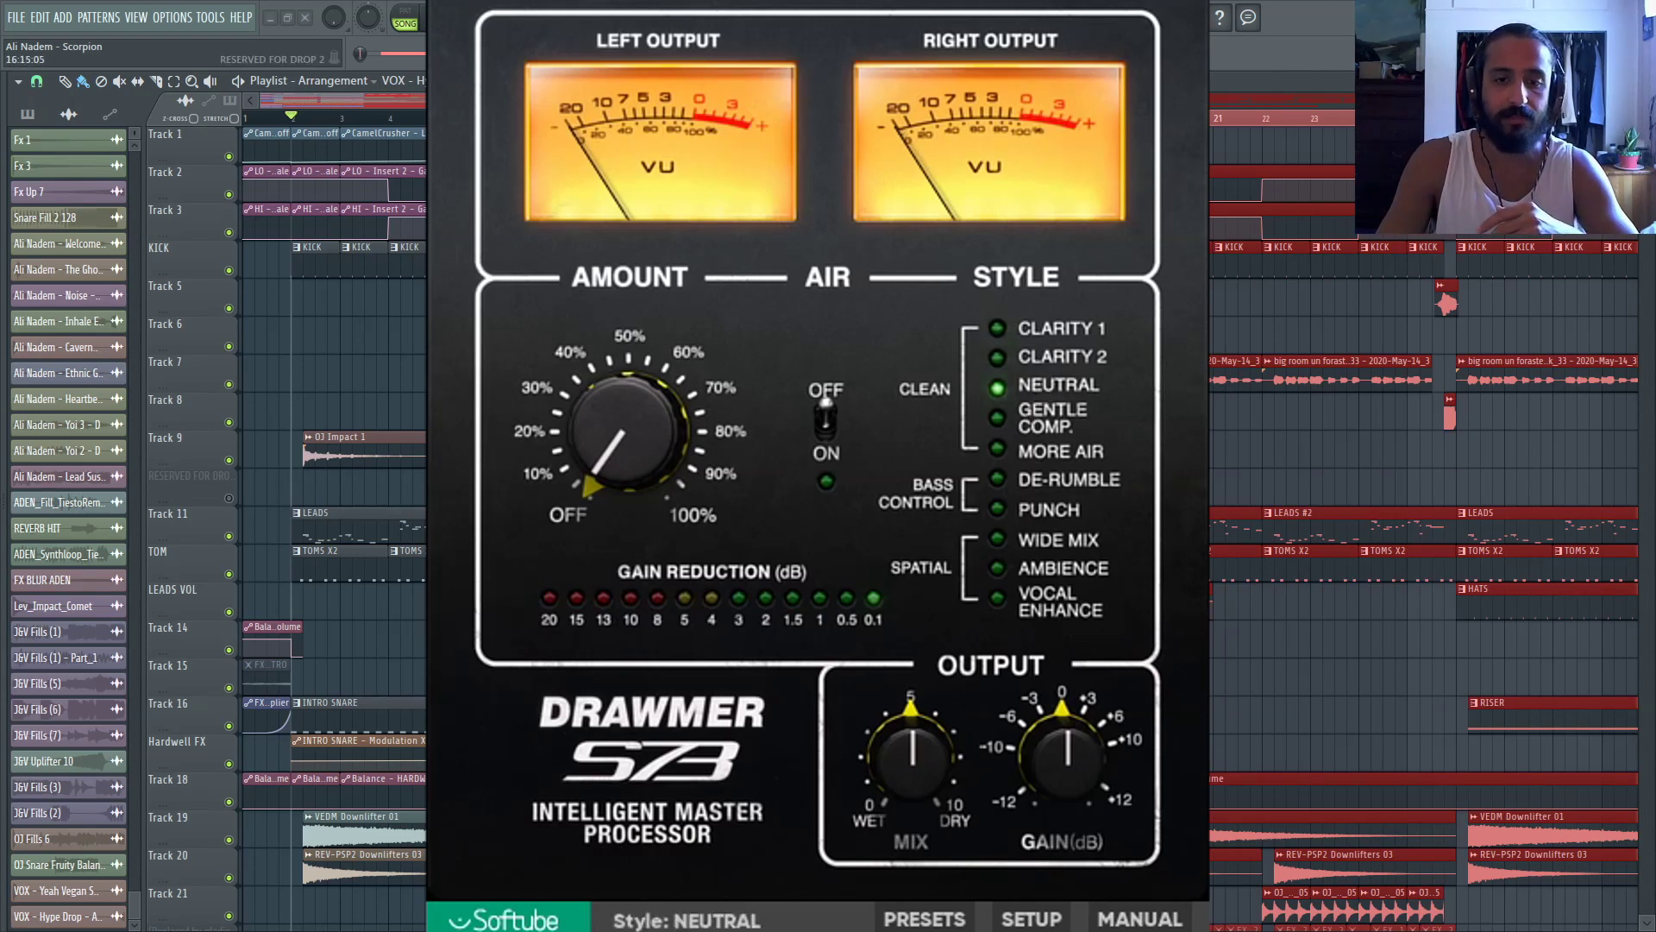
left_click_drag(912, 755, 912, 806)
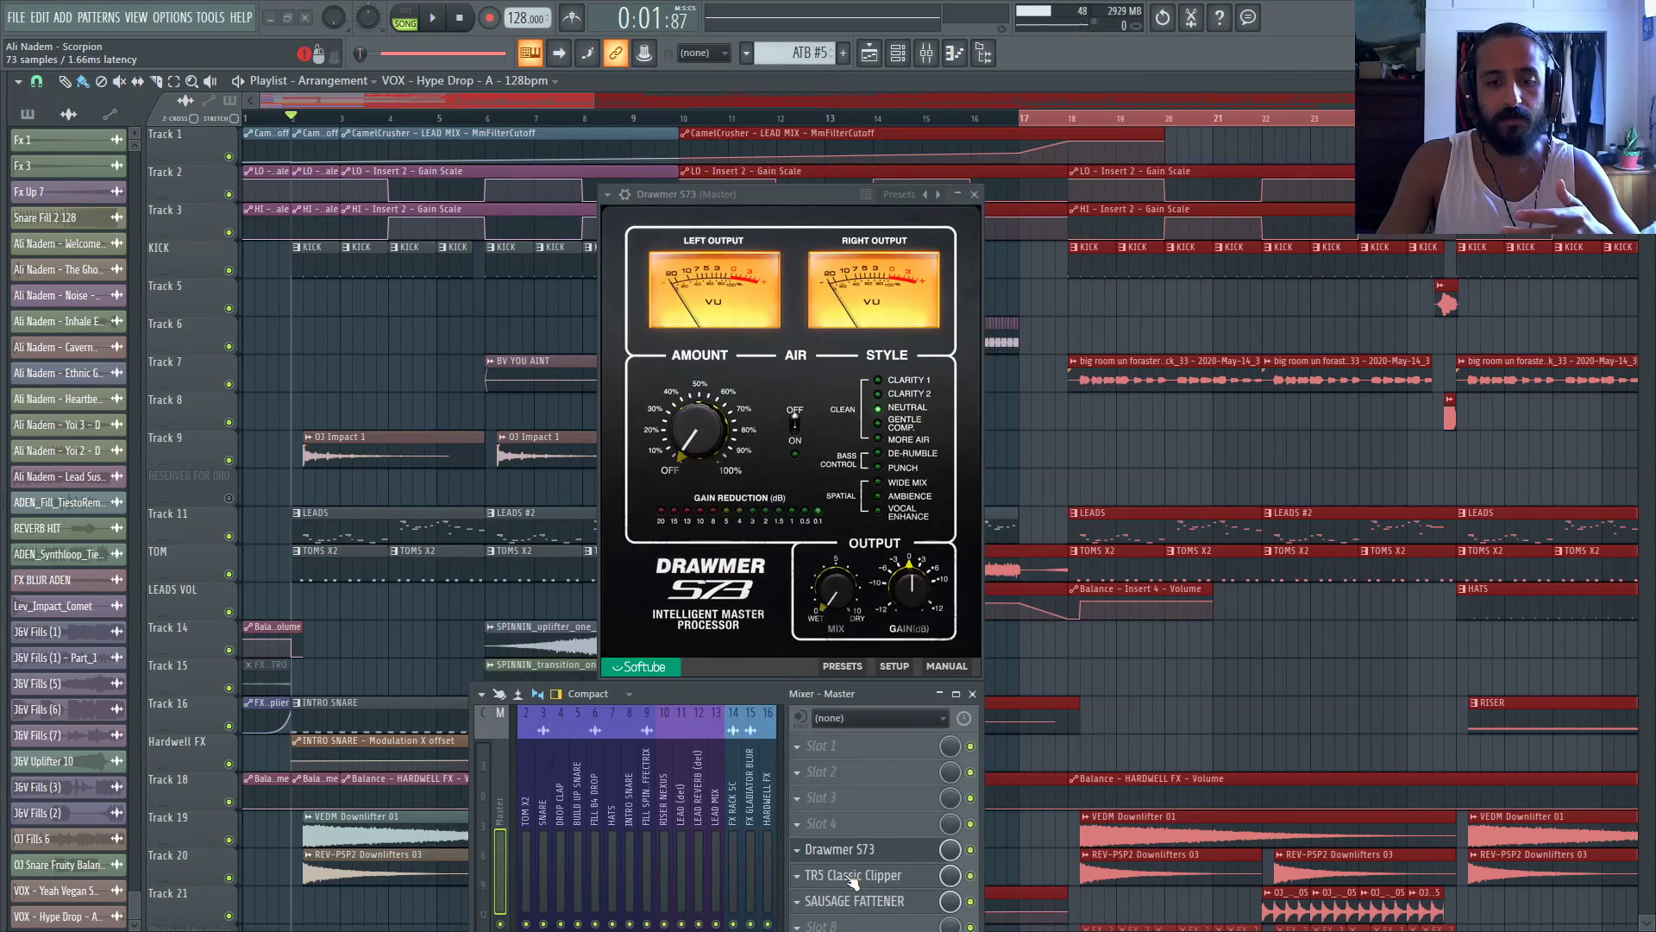
Inspect the TR5 Classic Clipper and Sausage Fattener plugins on the master channel, closing each one
left_click(853, 876)
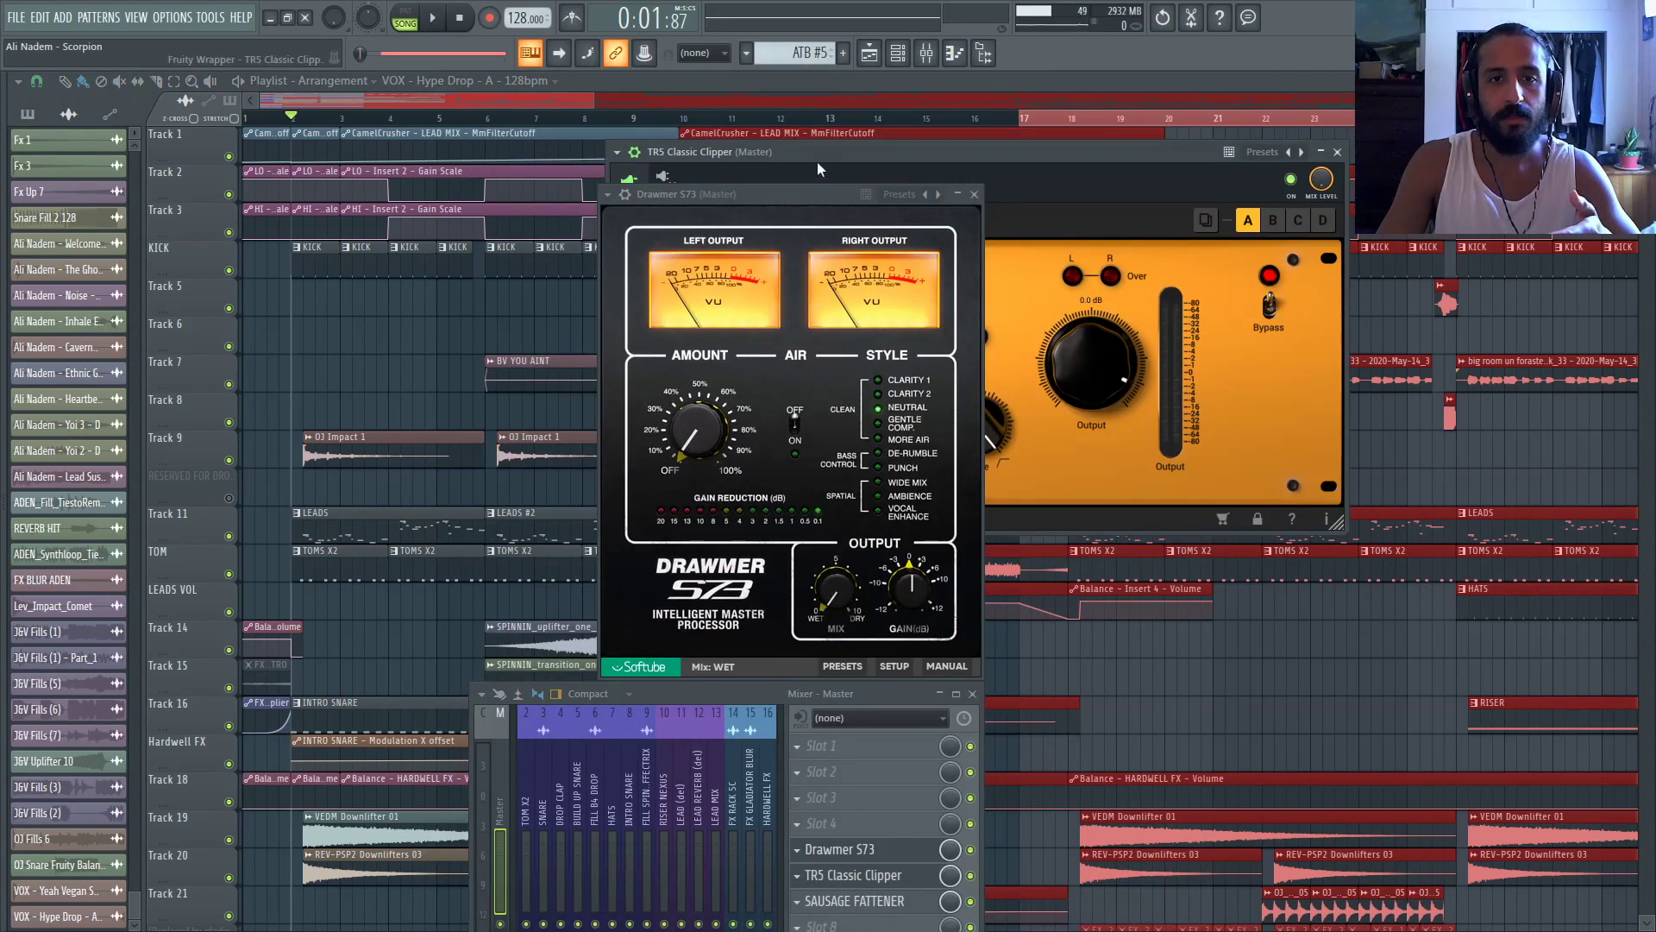
left_click_drag(816, 162, 935, 272)
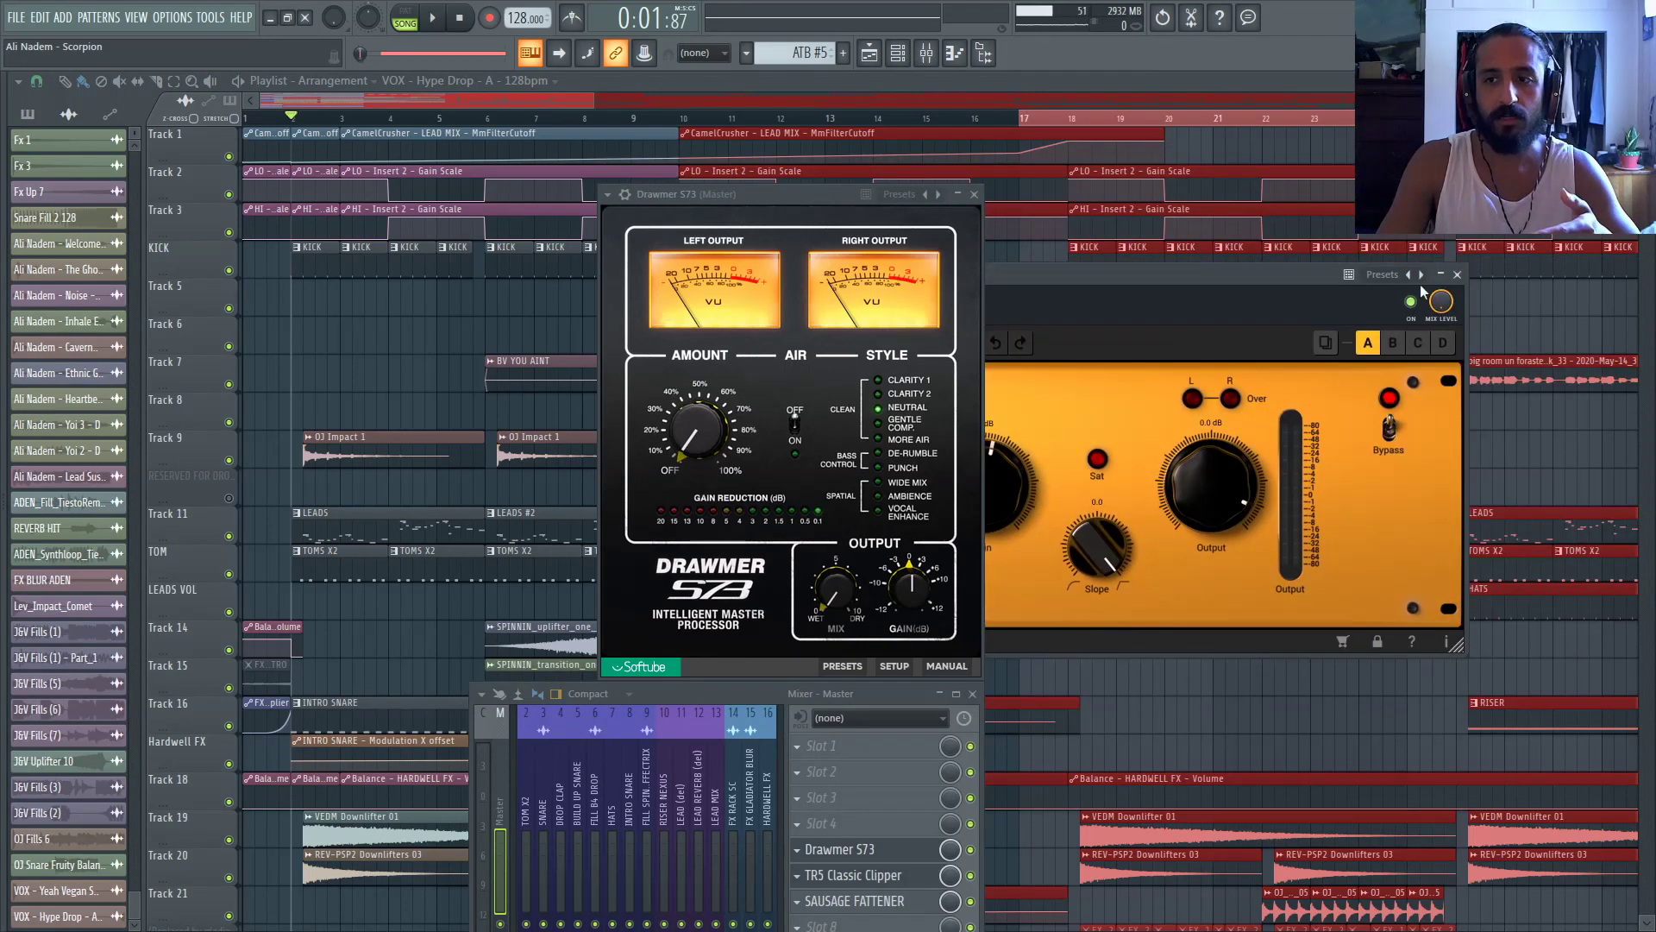
left_click(1458, 275)
left_click(855, 901)
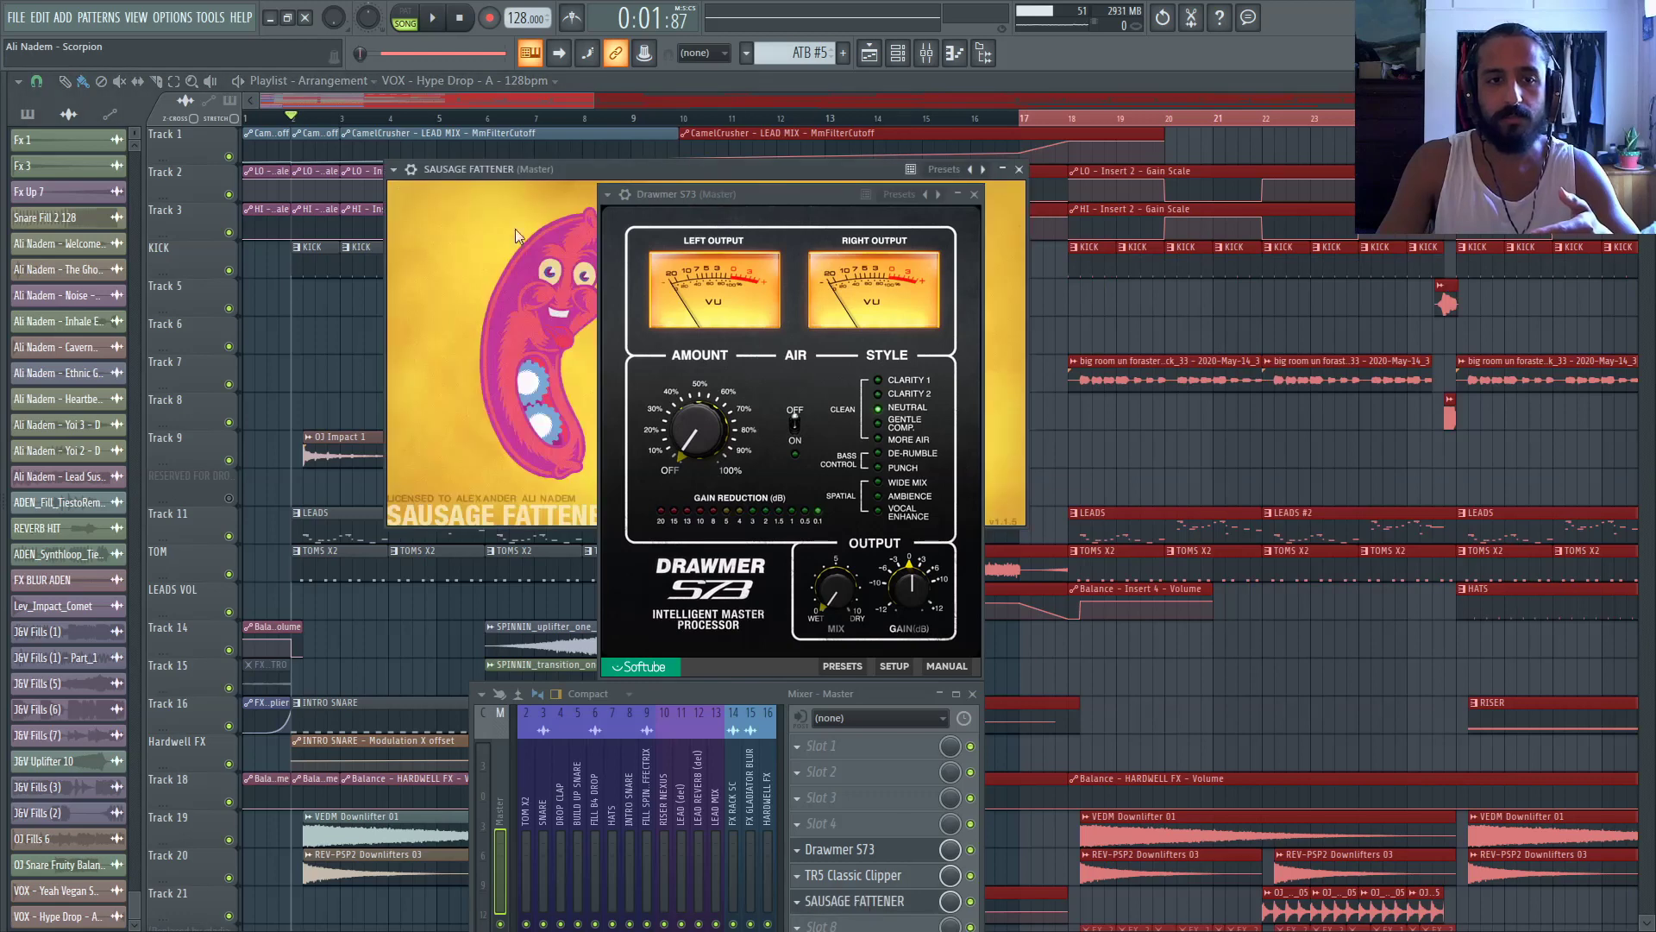
left_click_drag(521, 164, 1078, 308)
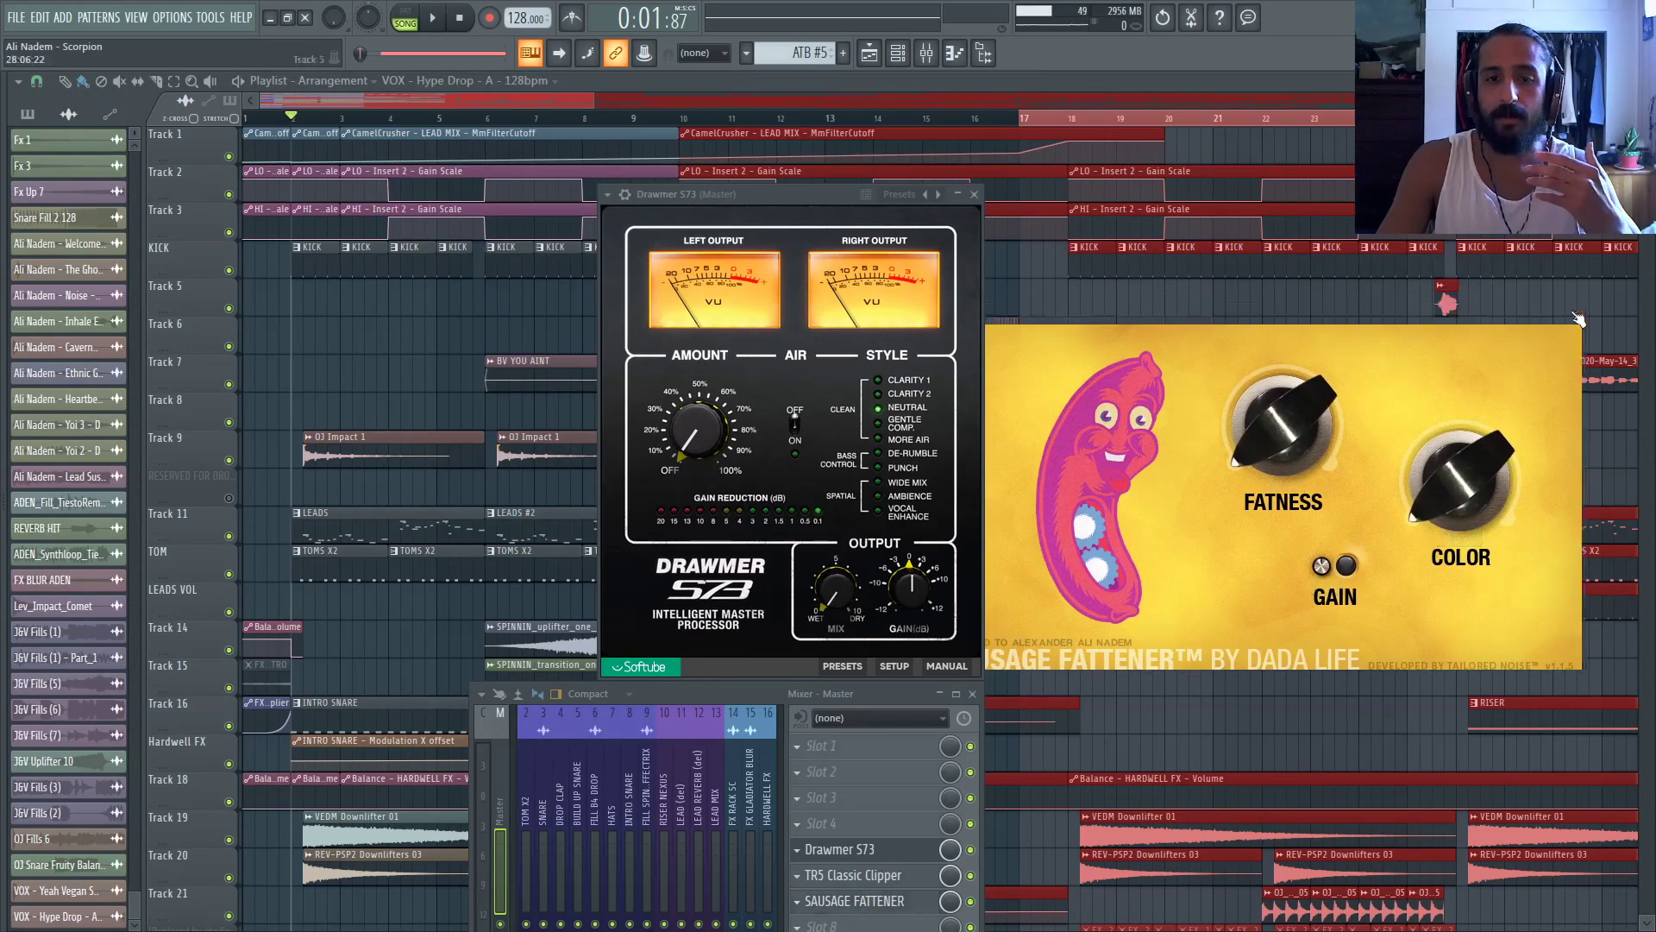
left_click(1576, 313)
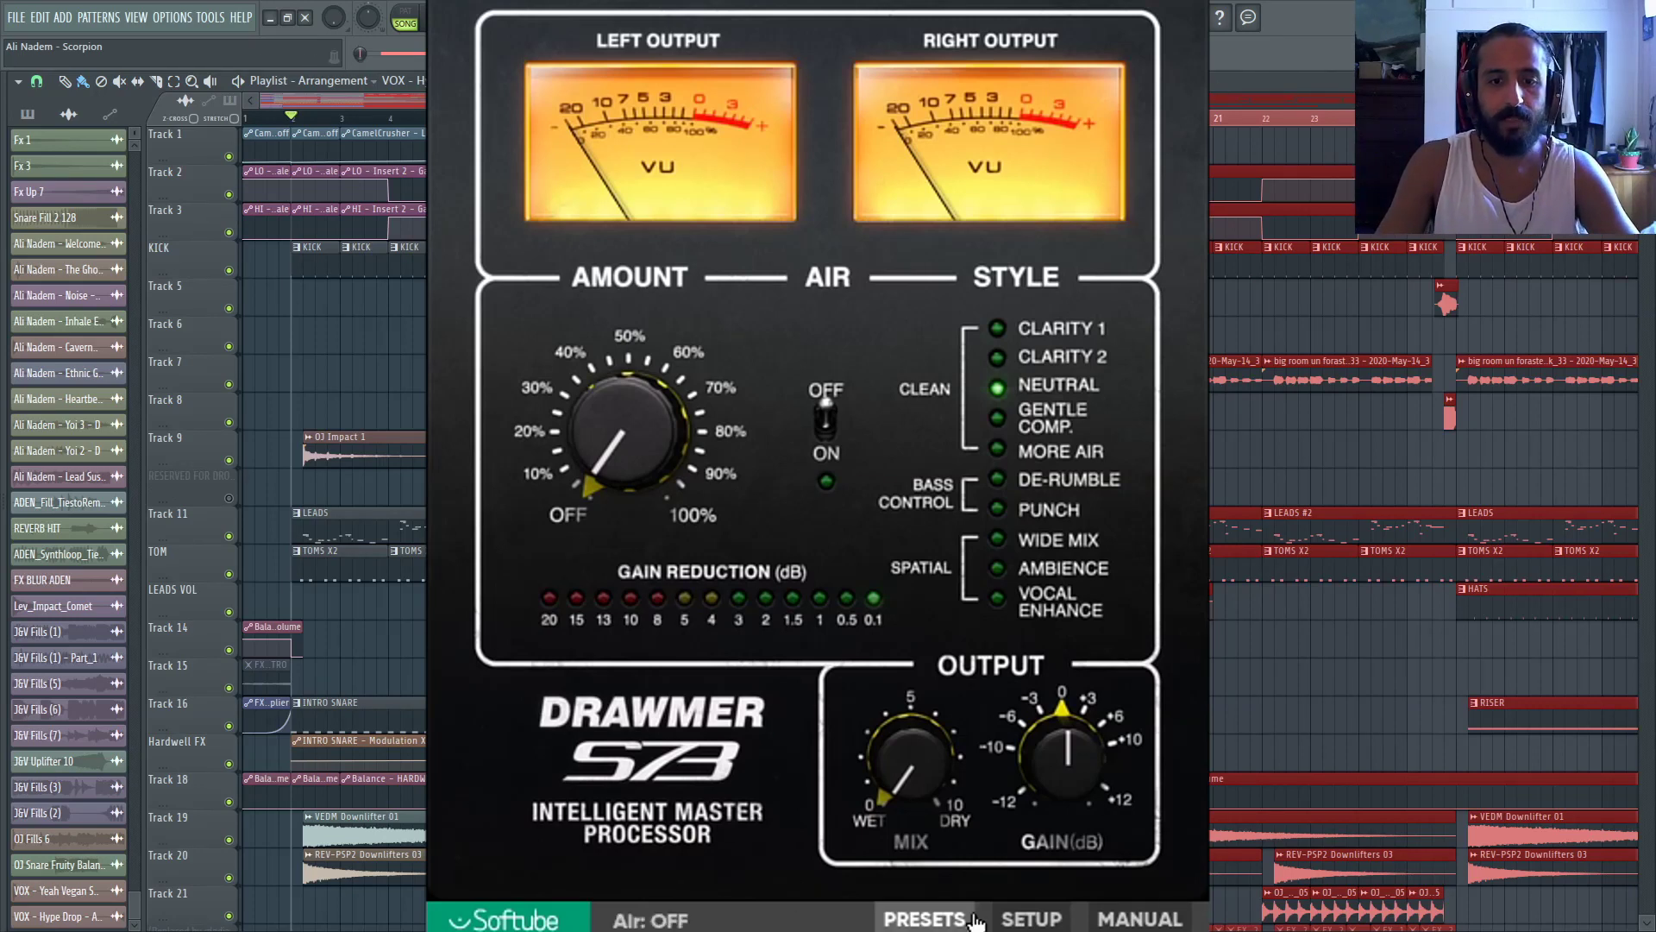
Review the Drawmer S73 setup options and cancel out of them
left_click(1026, 920)
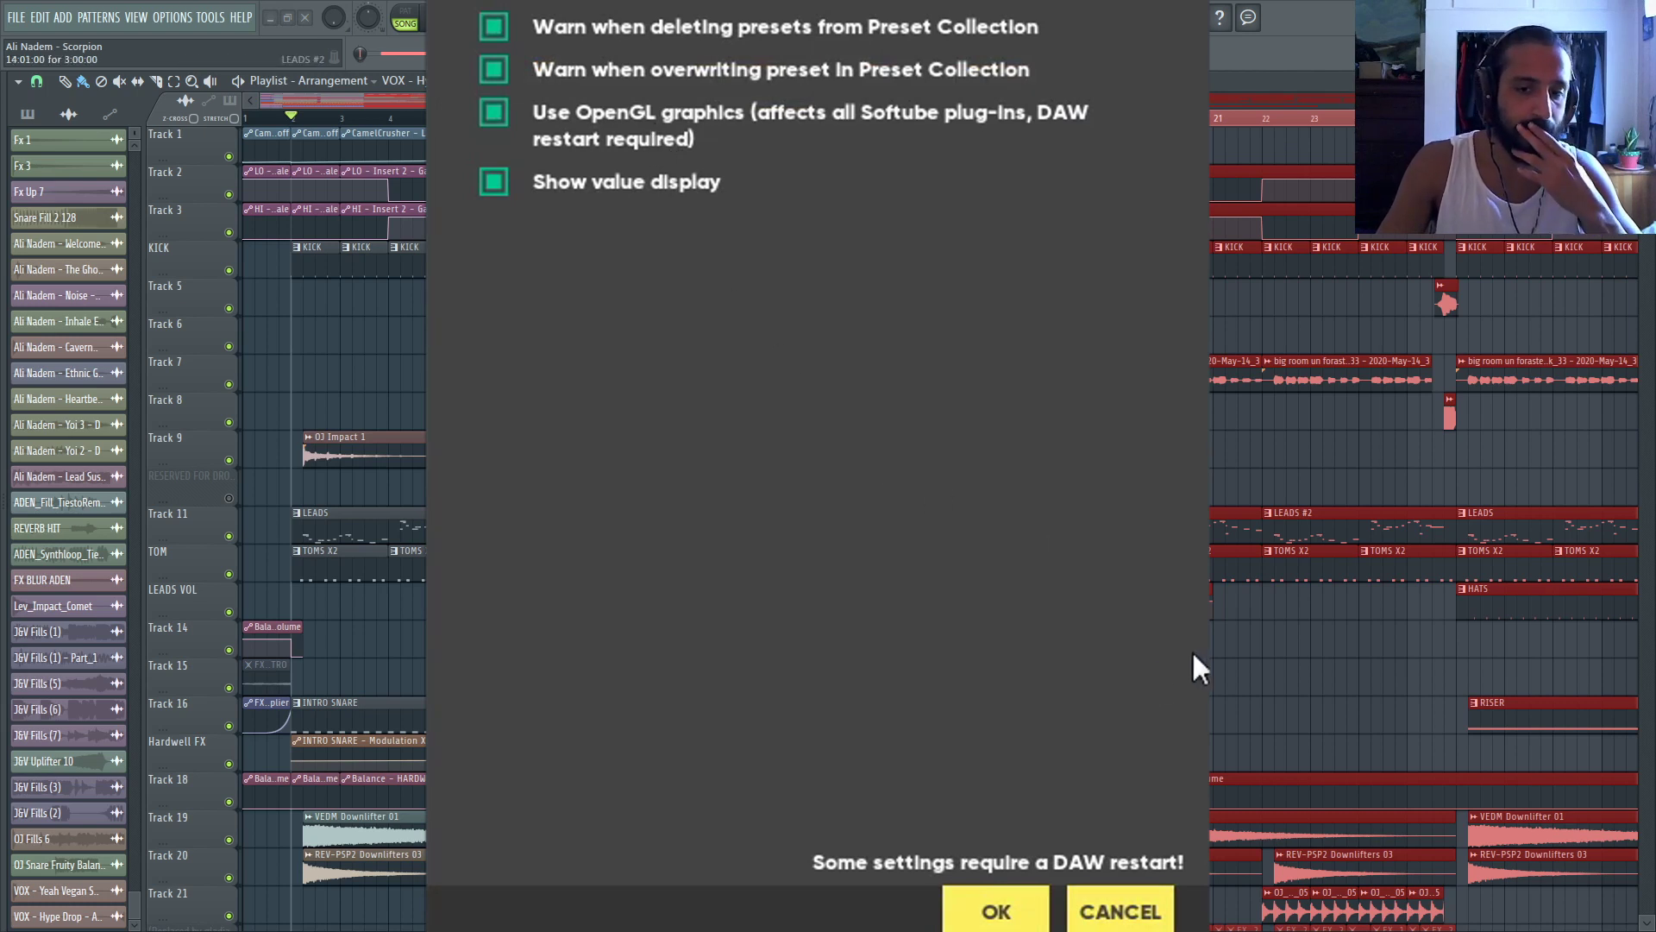
left_click(1129, 916)
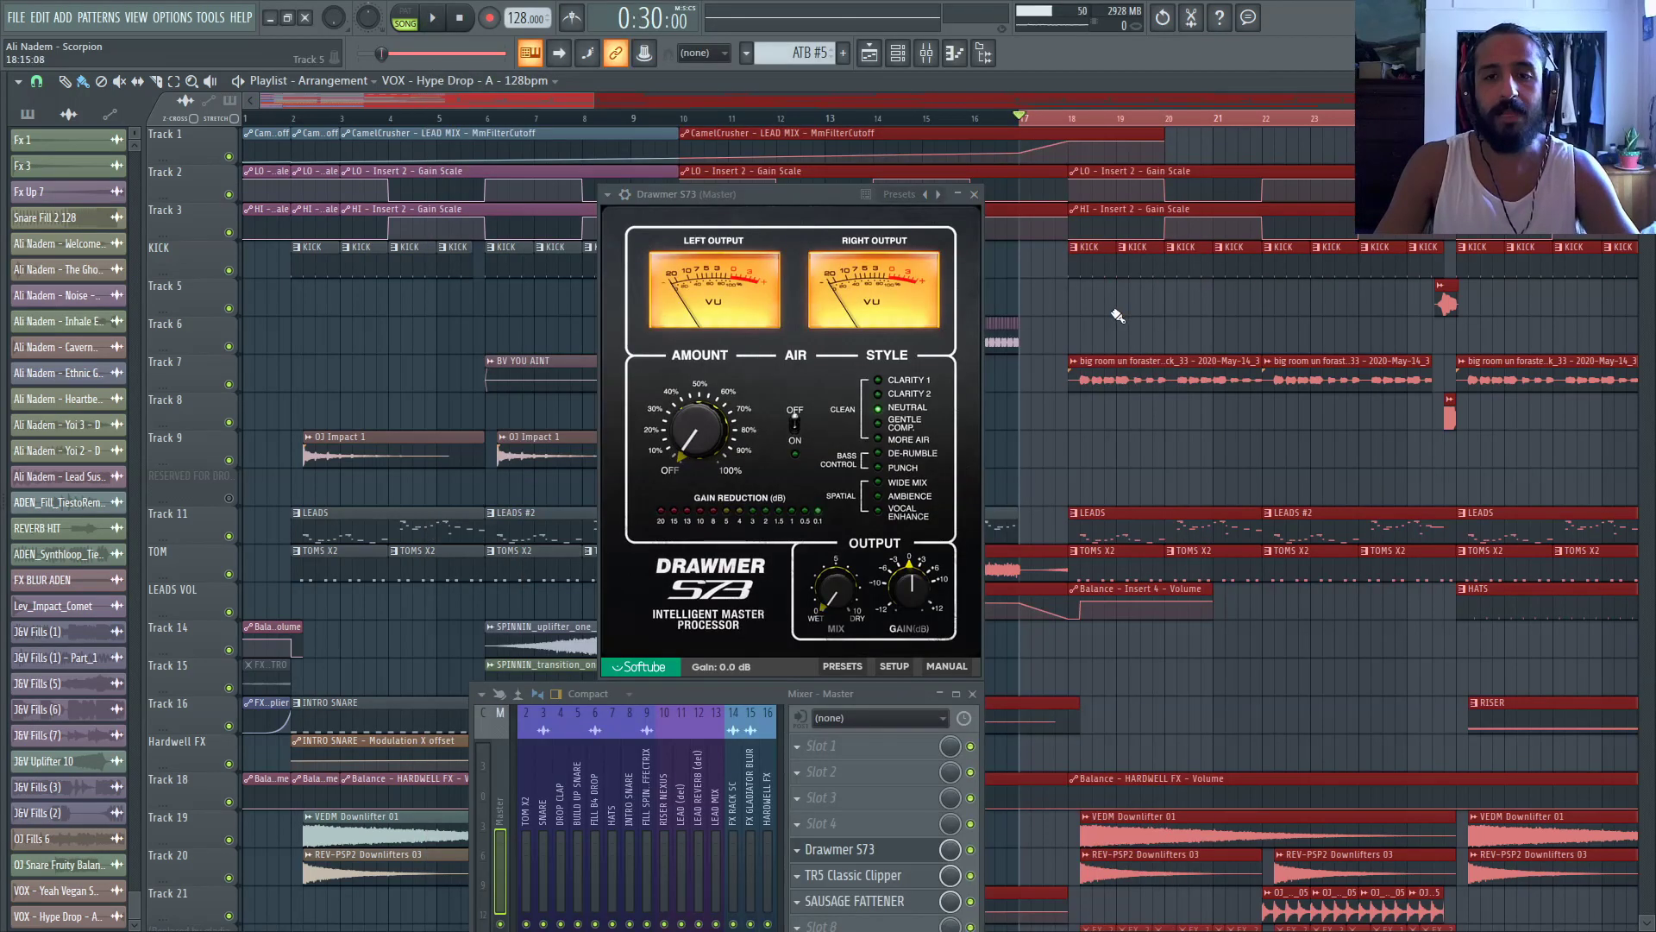
Reposition the Drawmer S73 window to uncover more of the drop section in the playlist
scroll(1117, 316, "down", 1)
left_click_drag(833, 195, 704, 171)
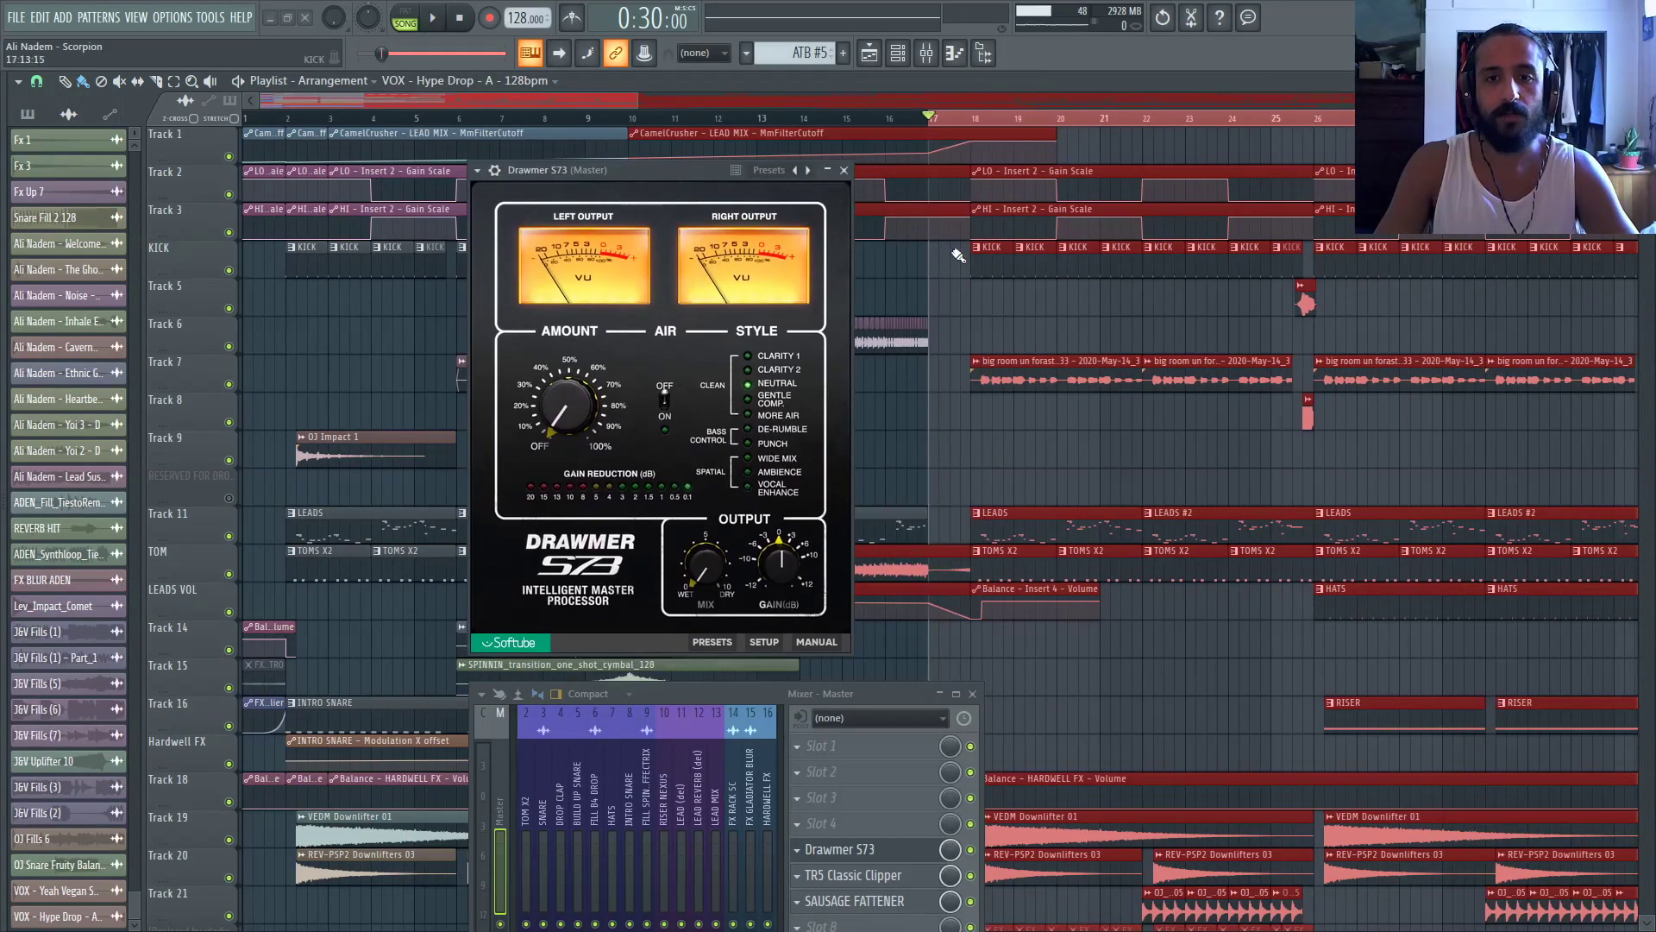
scroll(957, 256, "up", 2)
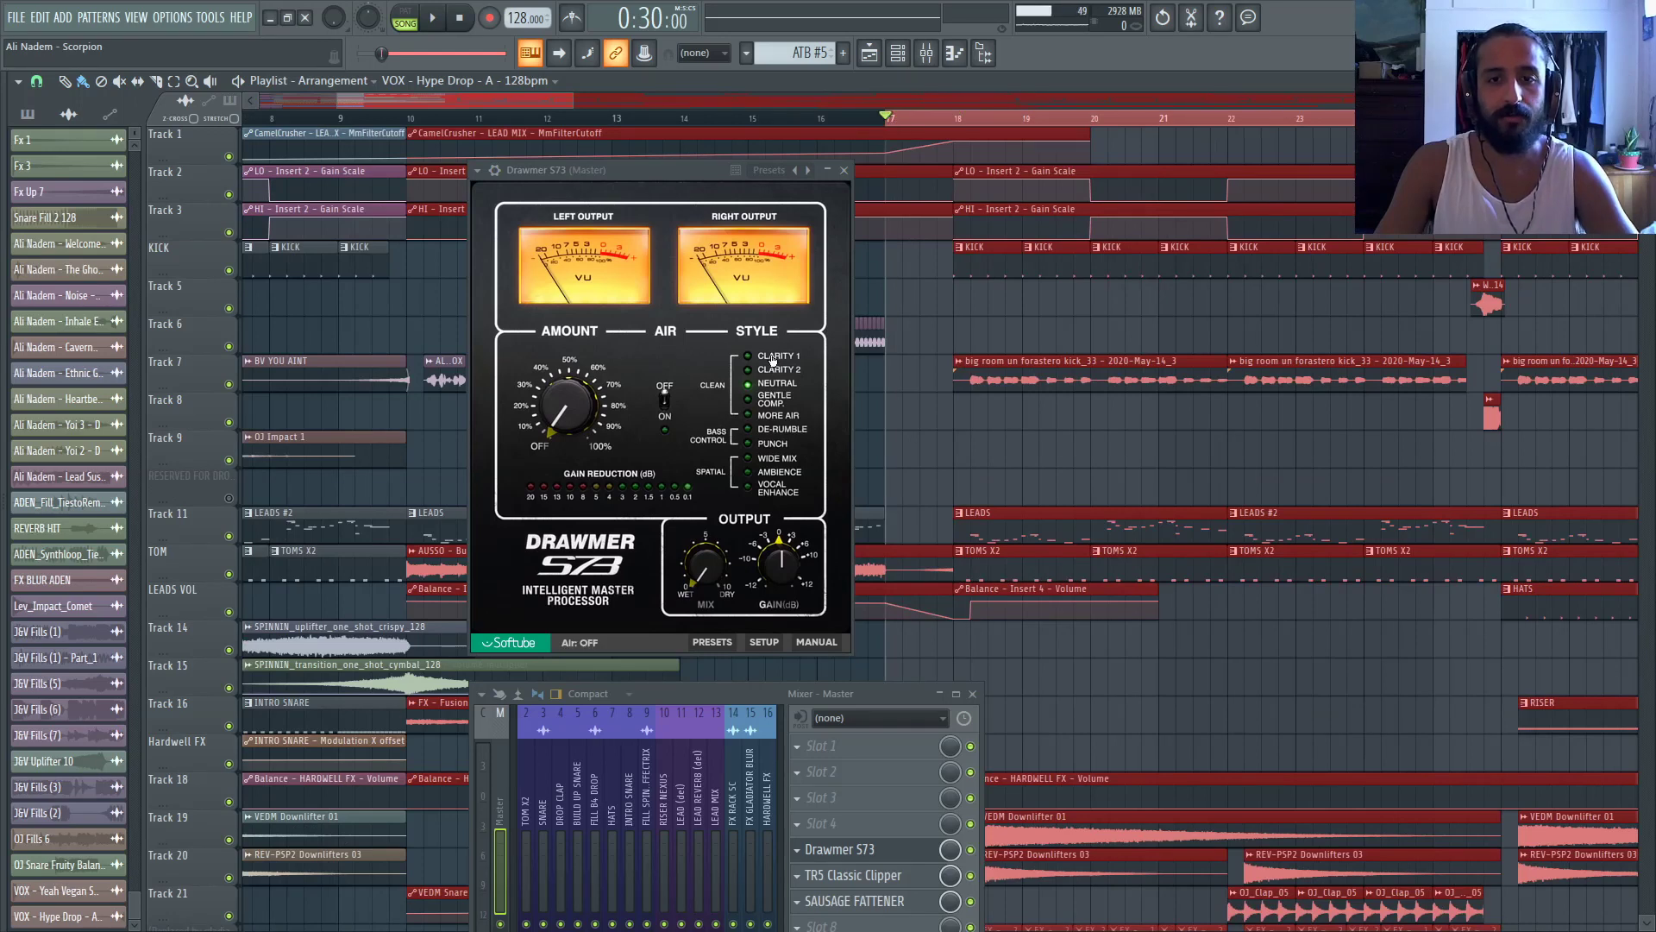
scroll(958, 119, "down", 1)
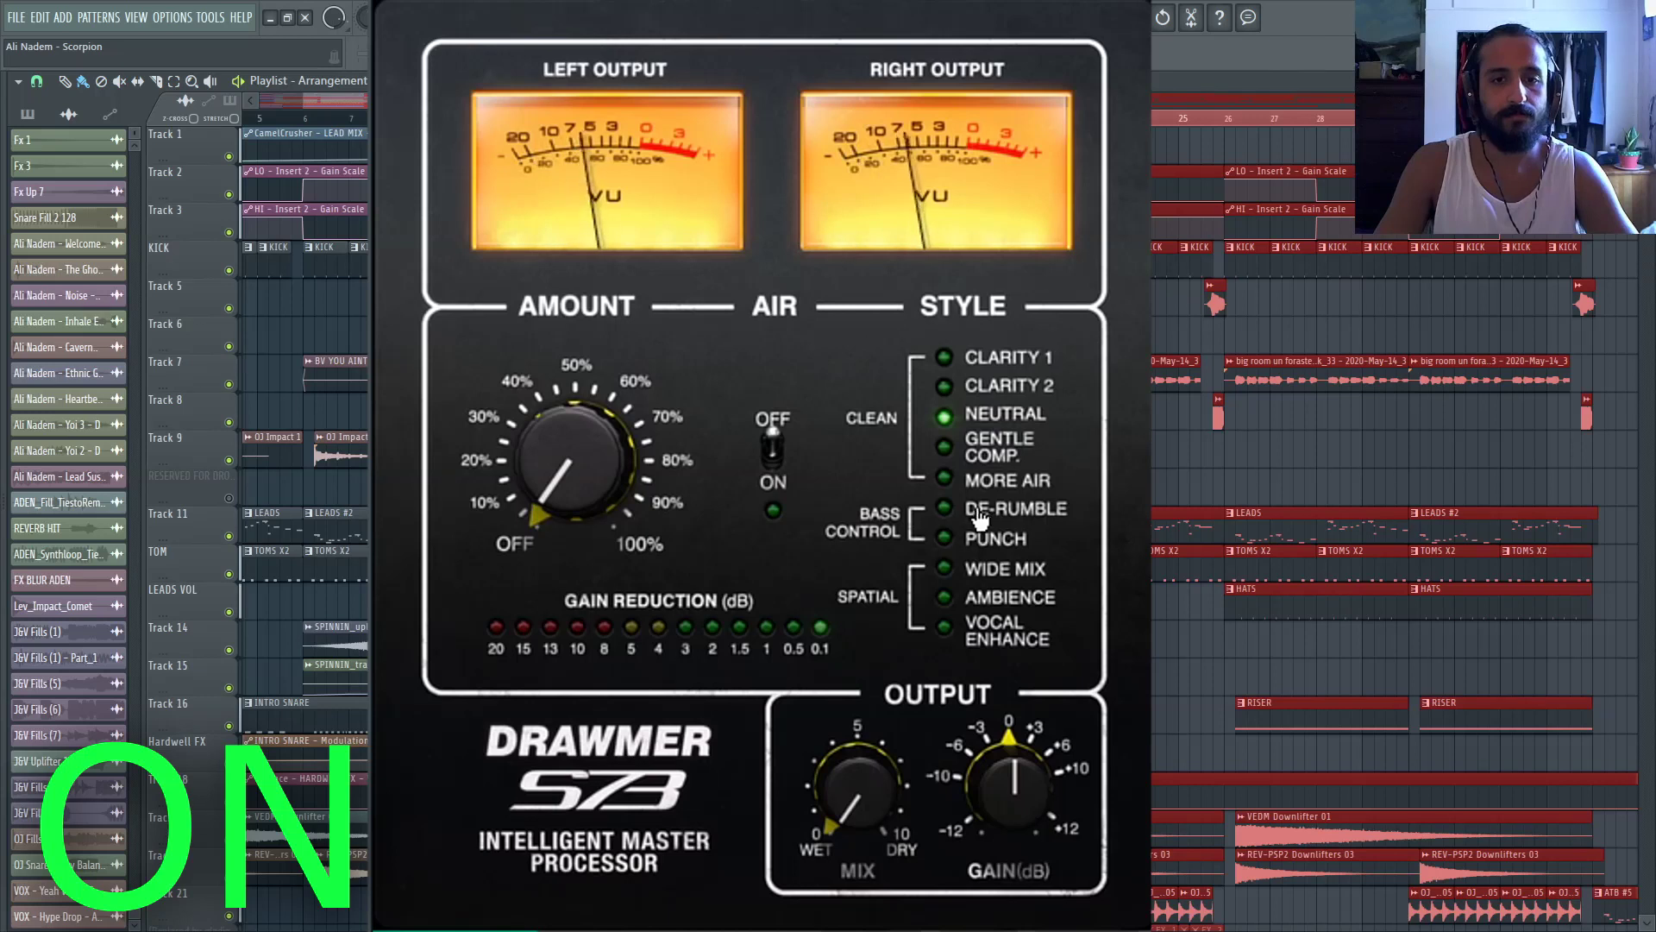
Audition the Clarity 1 style, raise the Mix to 4.9, and compare the Clarity 2 and Neutral styles during playback
left_click(992, 371)
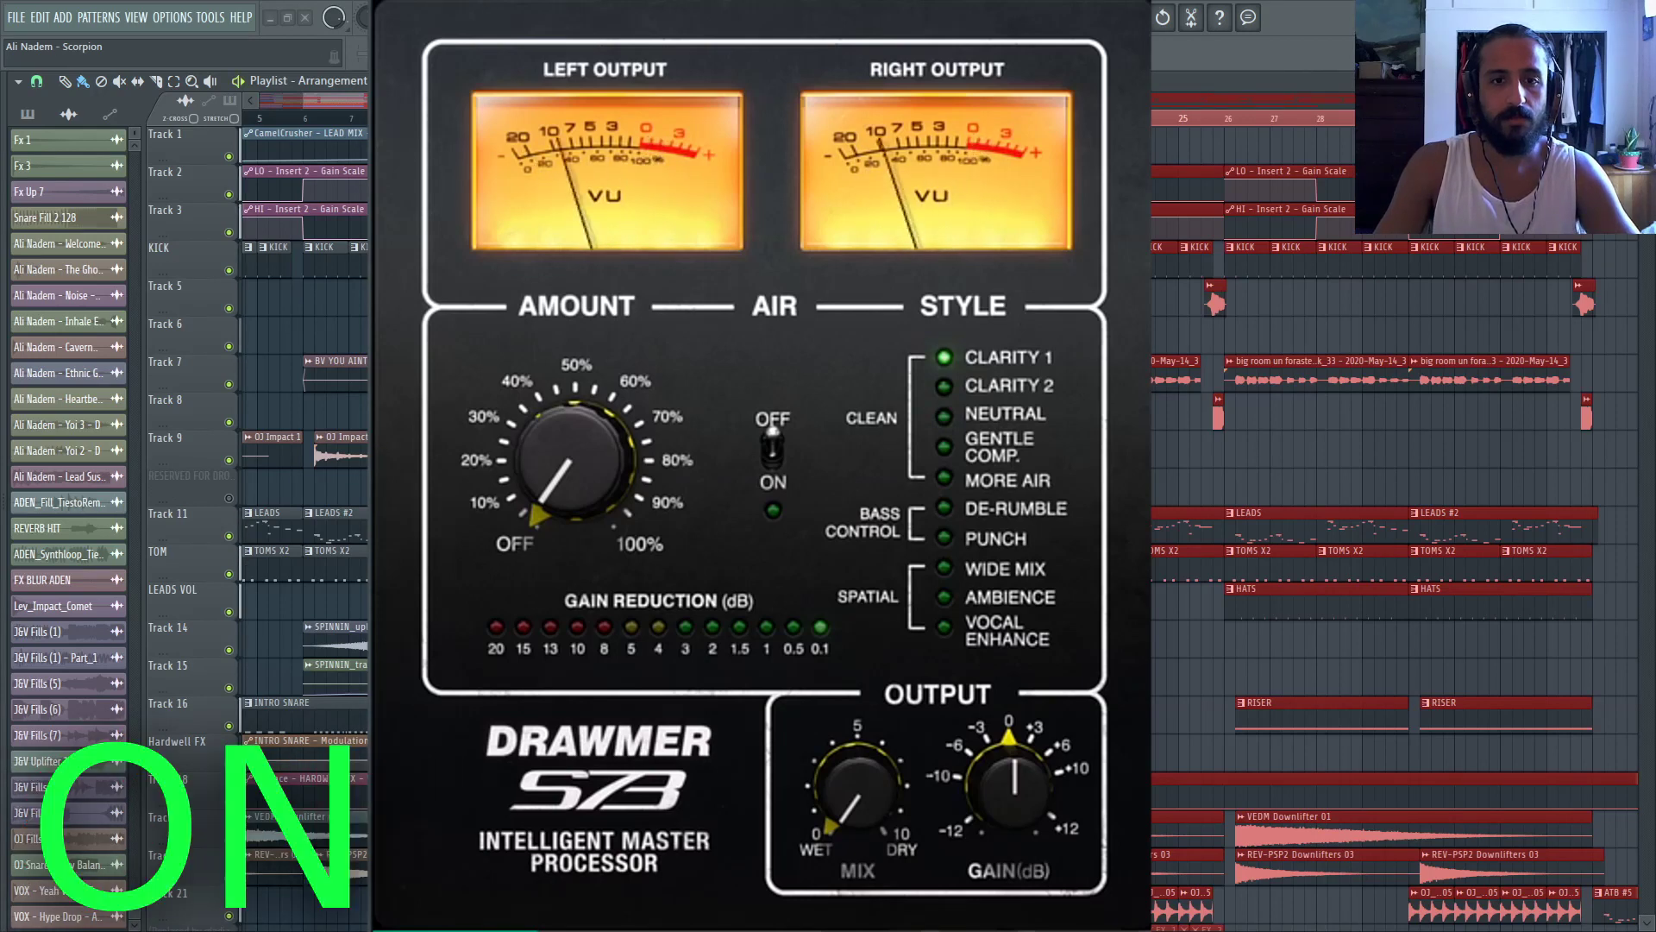
left_click_drag(858, 781, 858, 552)
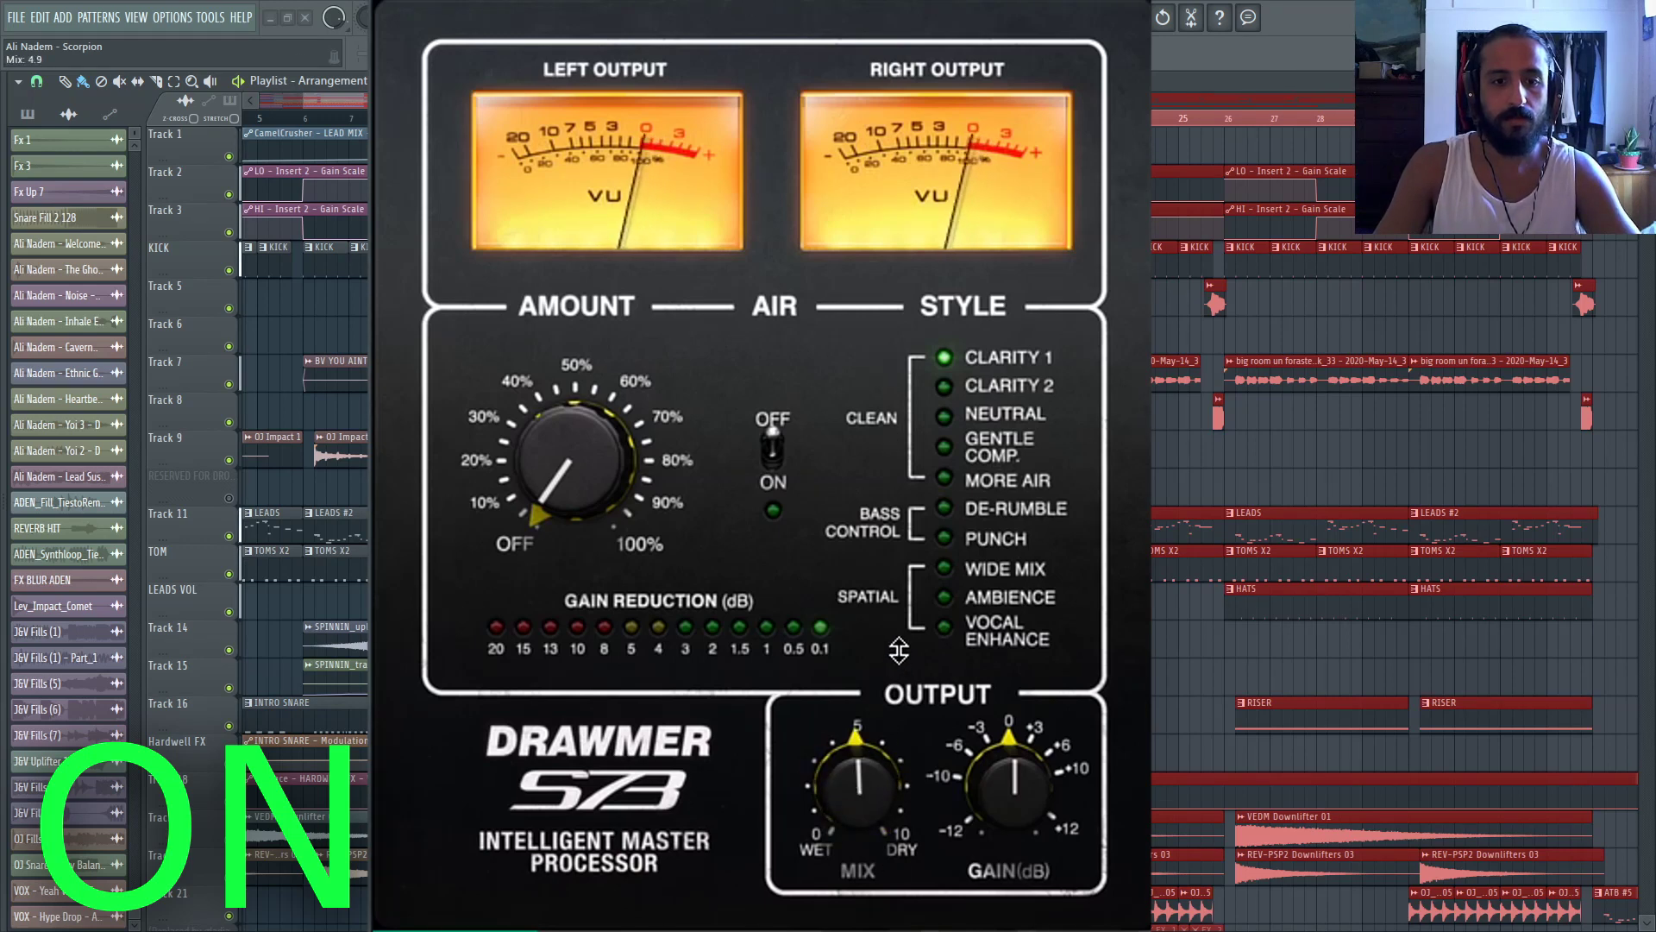
left_click(959, 388)
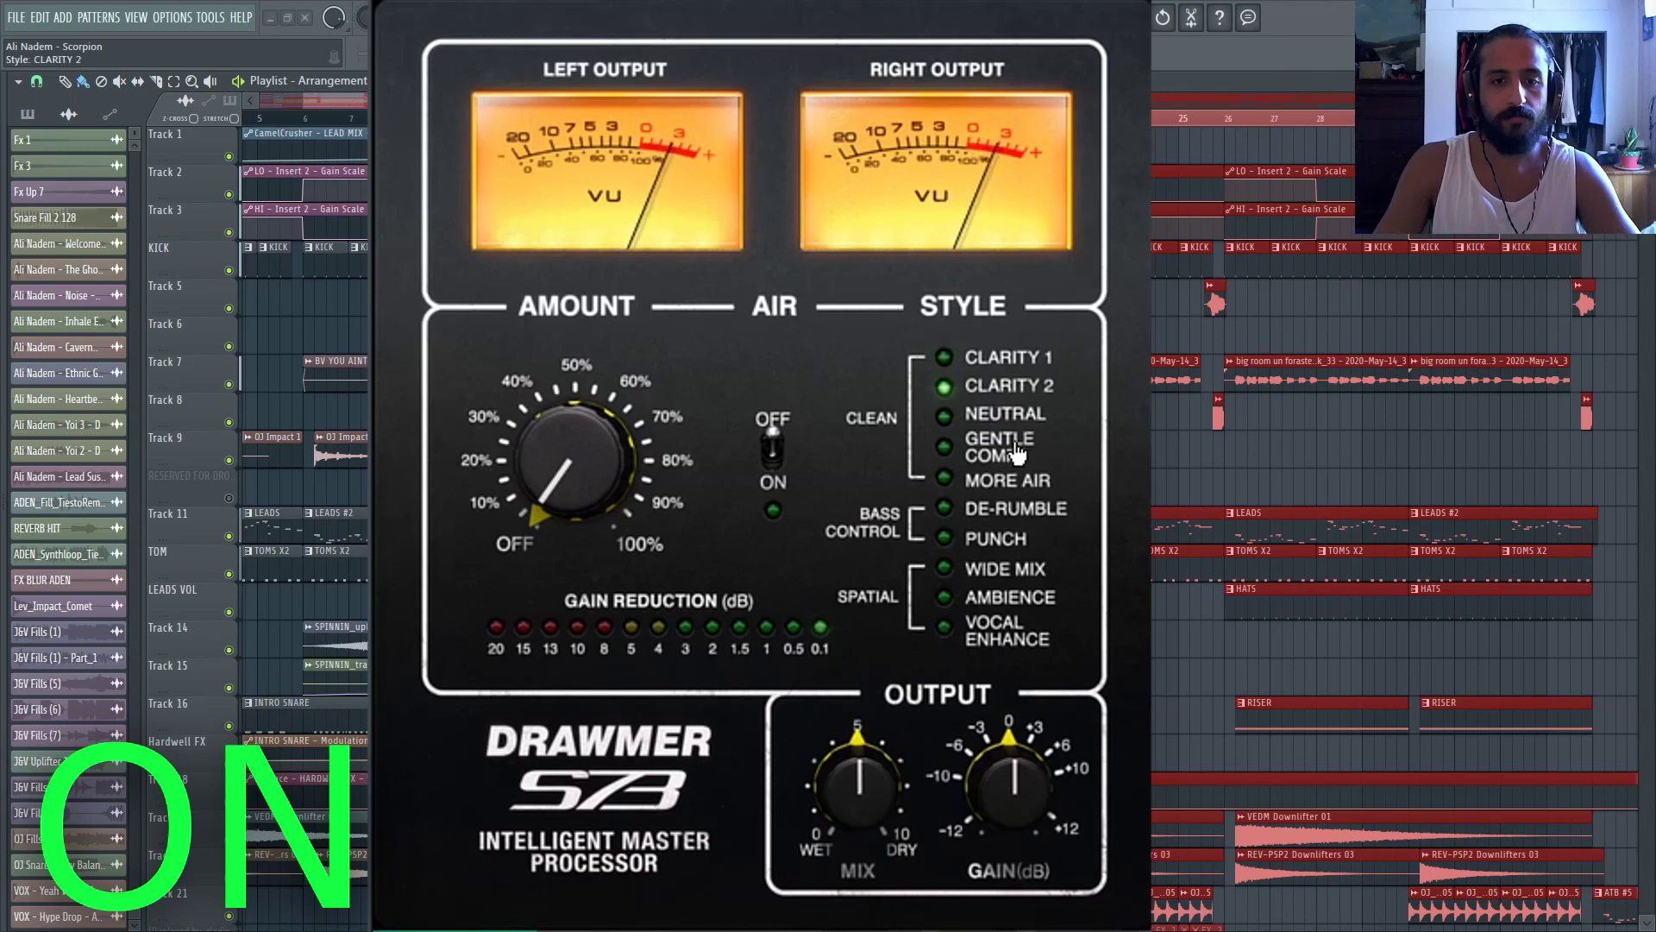
left_click(1005, 419)
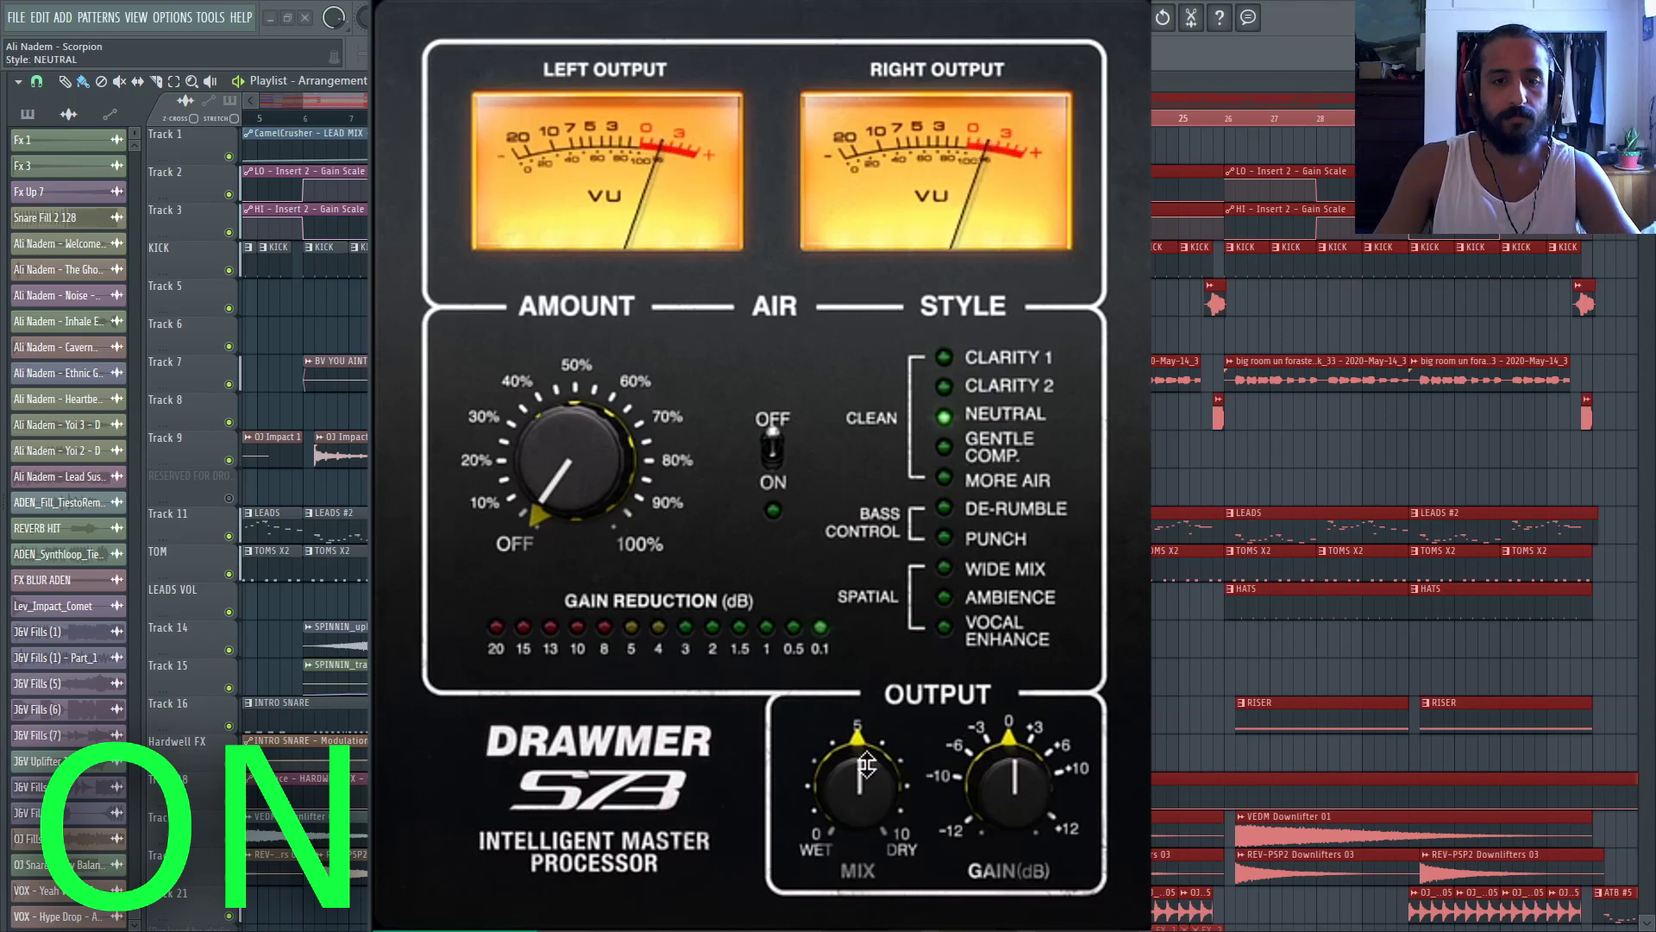
With the Mix back at Wet, go through the Gentle Comp., More Air and De-Rumble styles and play the song
left_click(989, 457)
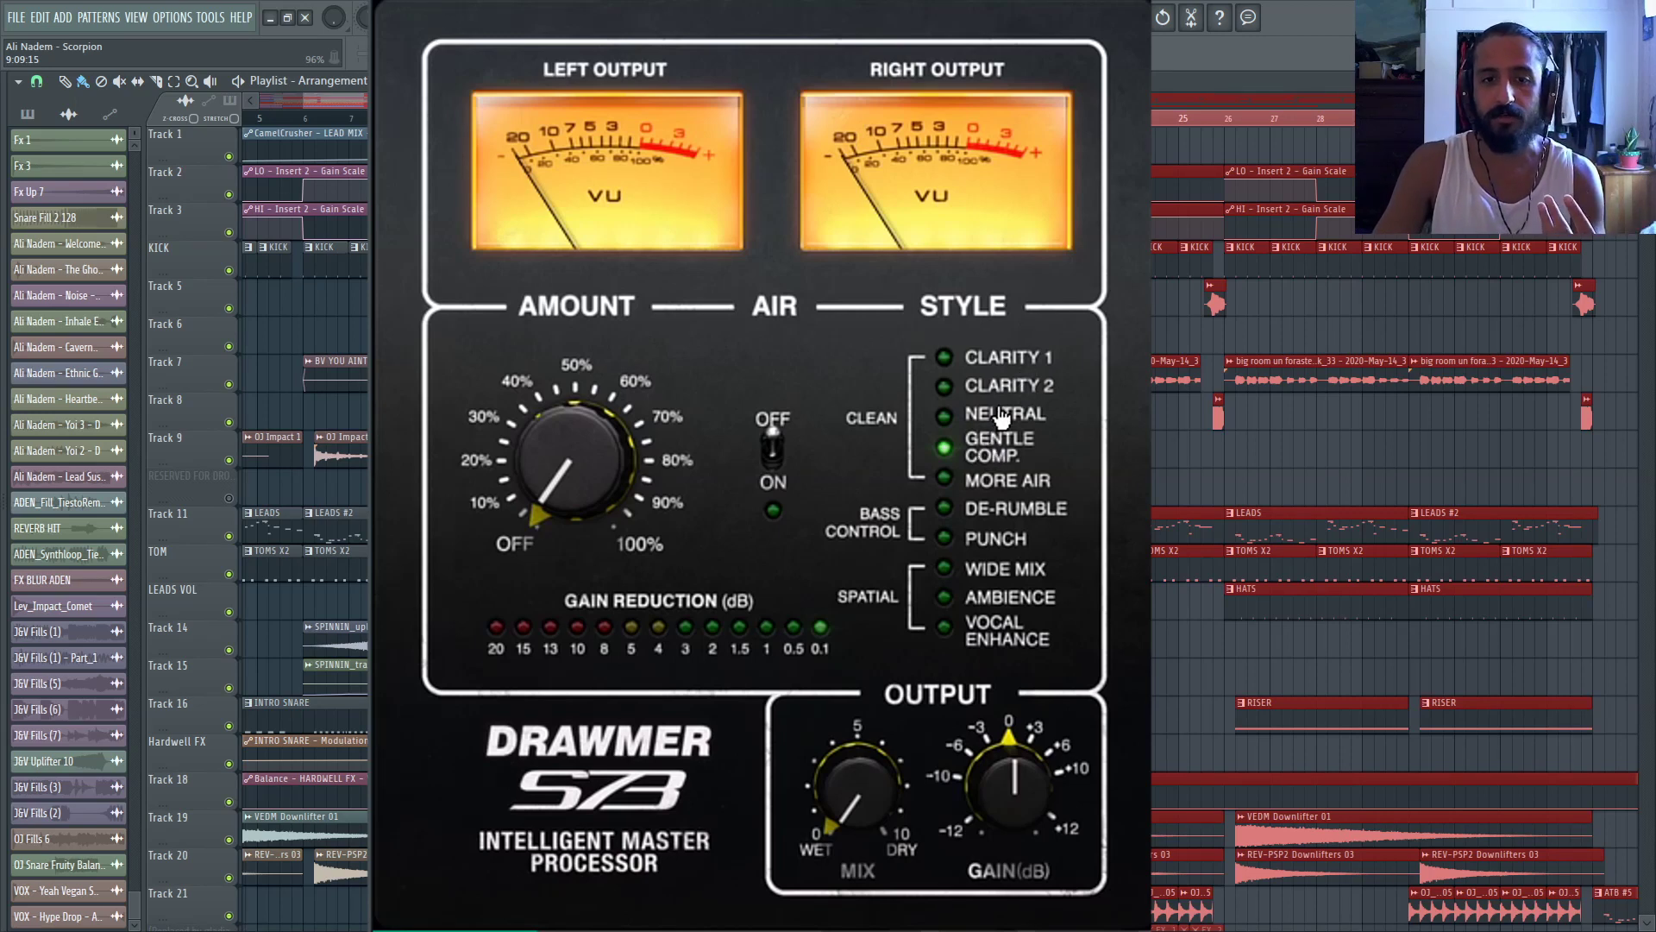
left_click(999, 486)
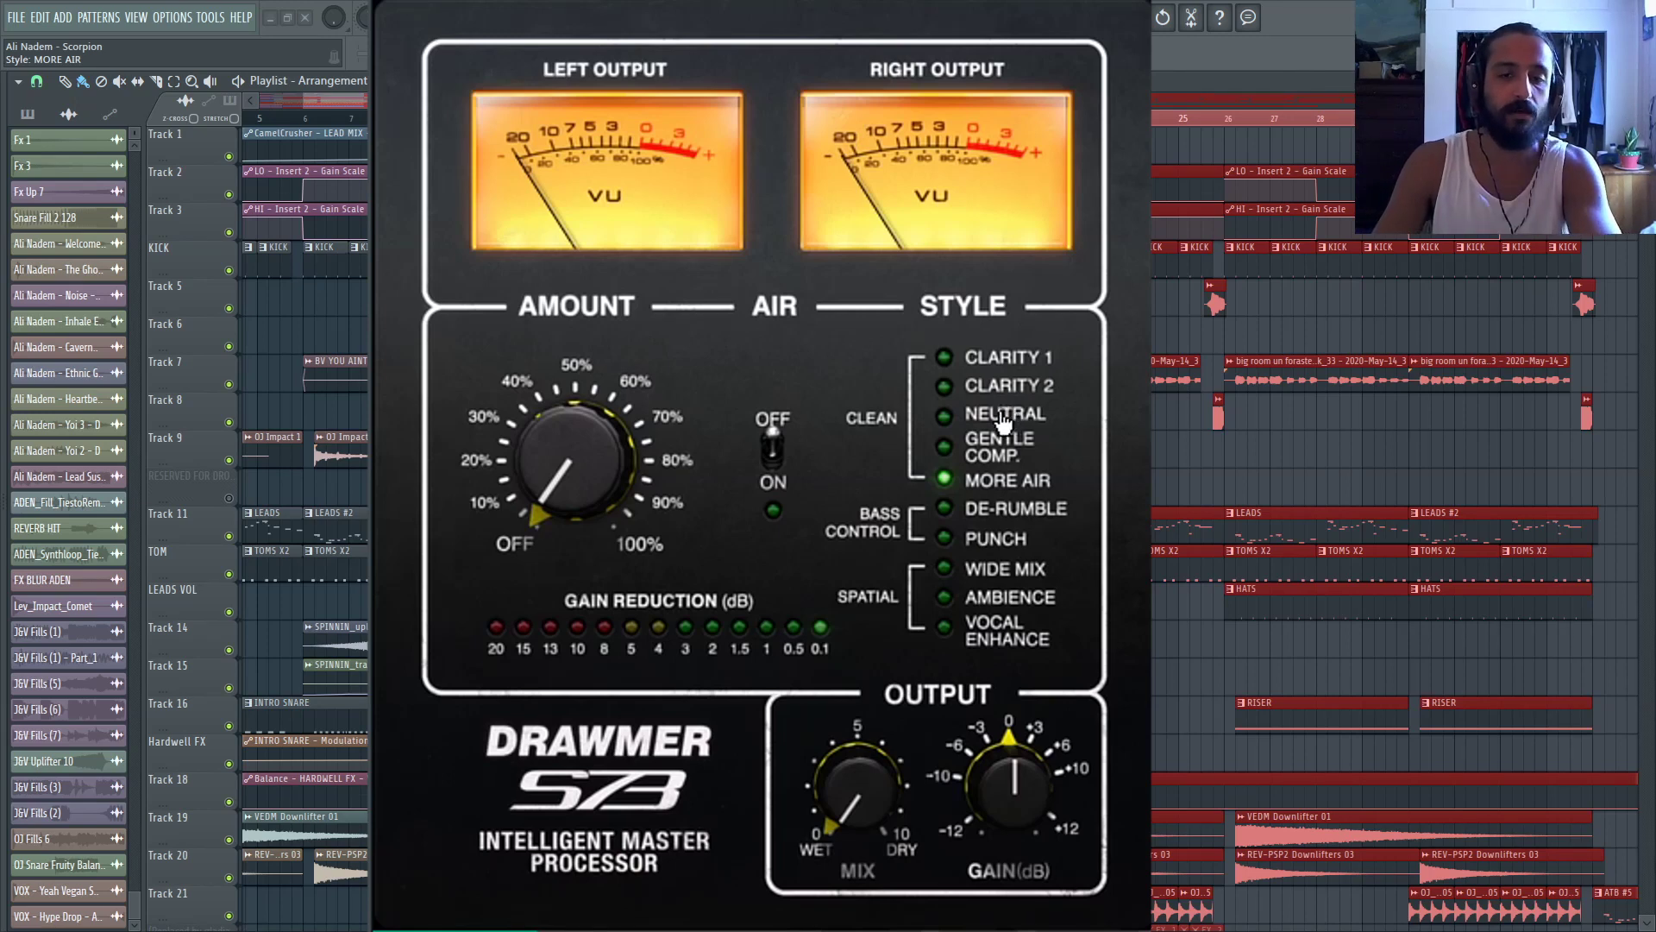
left_click(1016, 510)
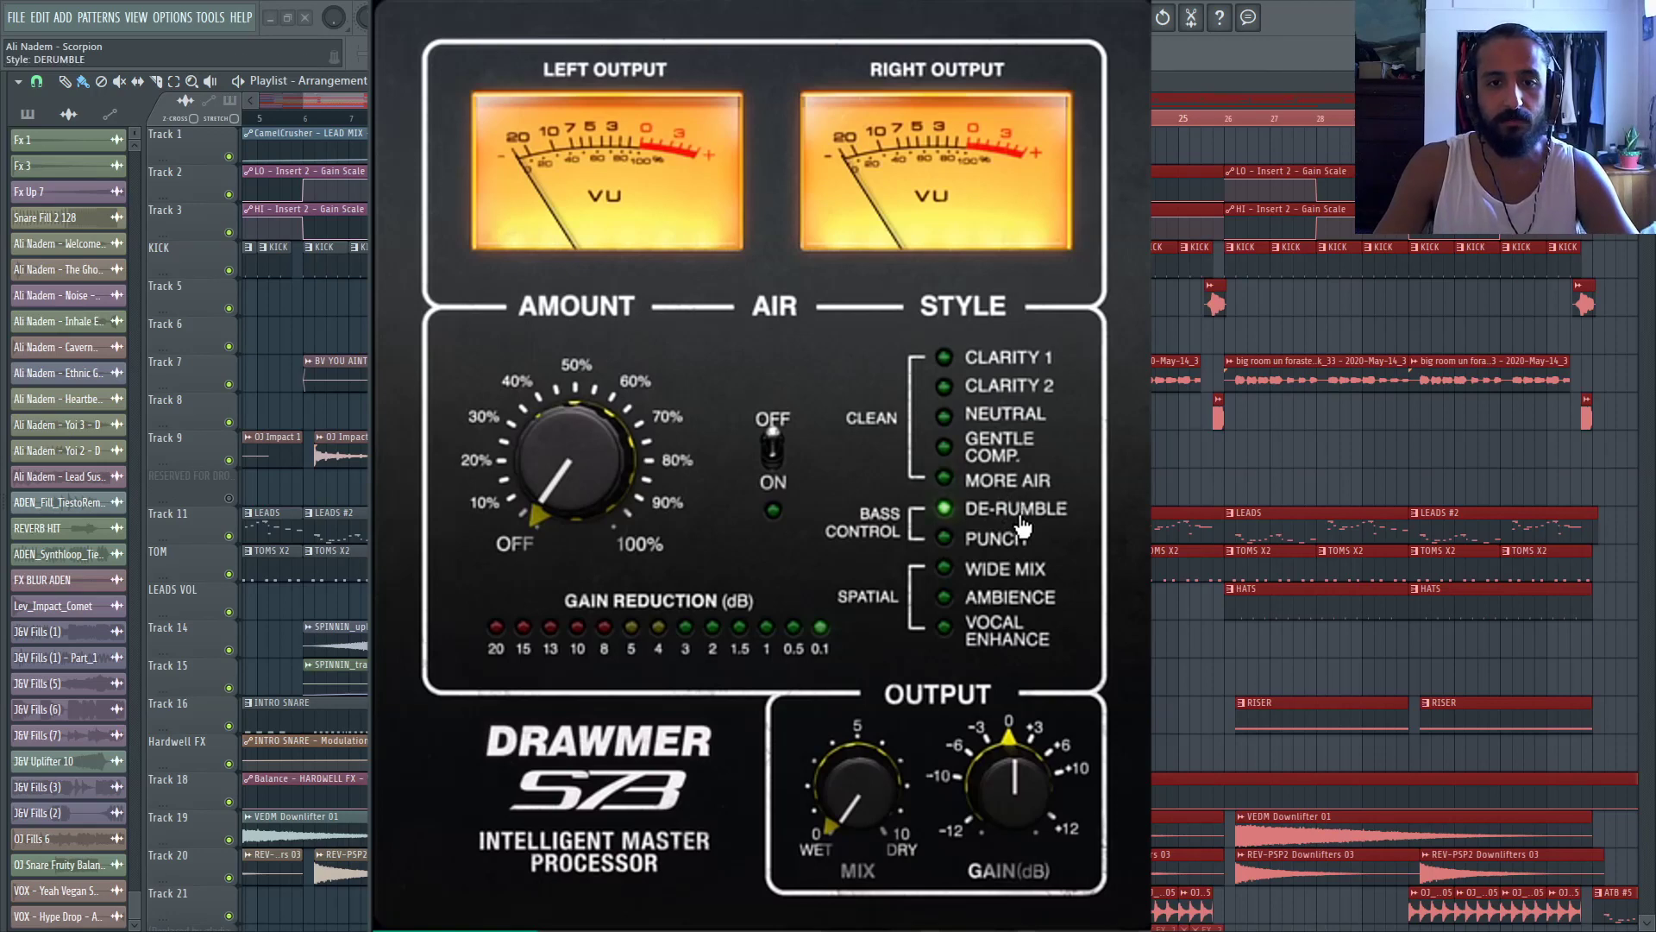
key("space")
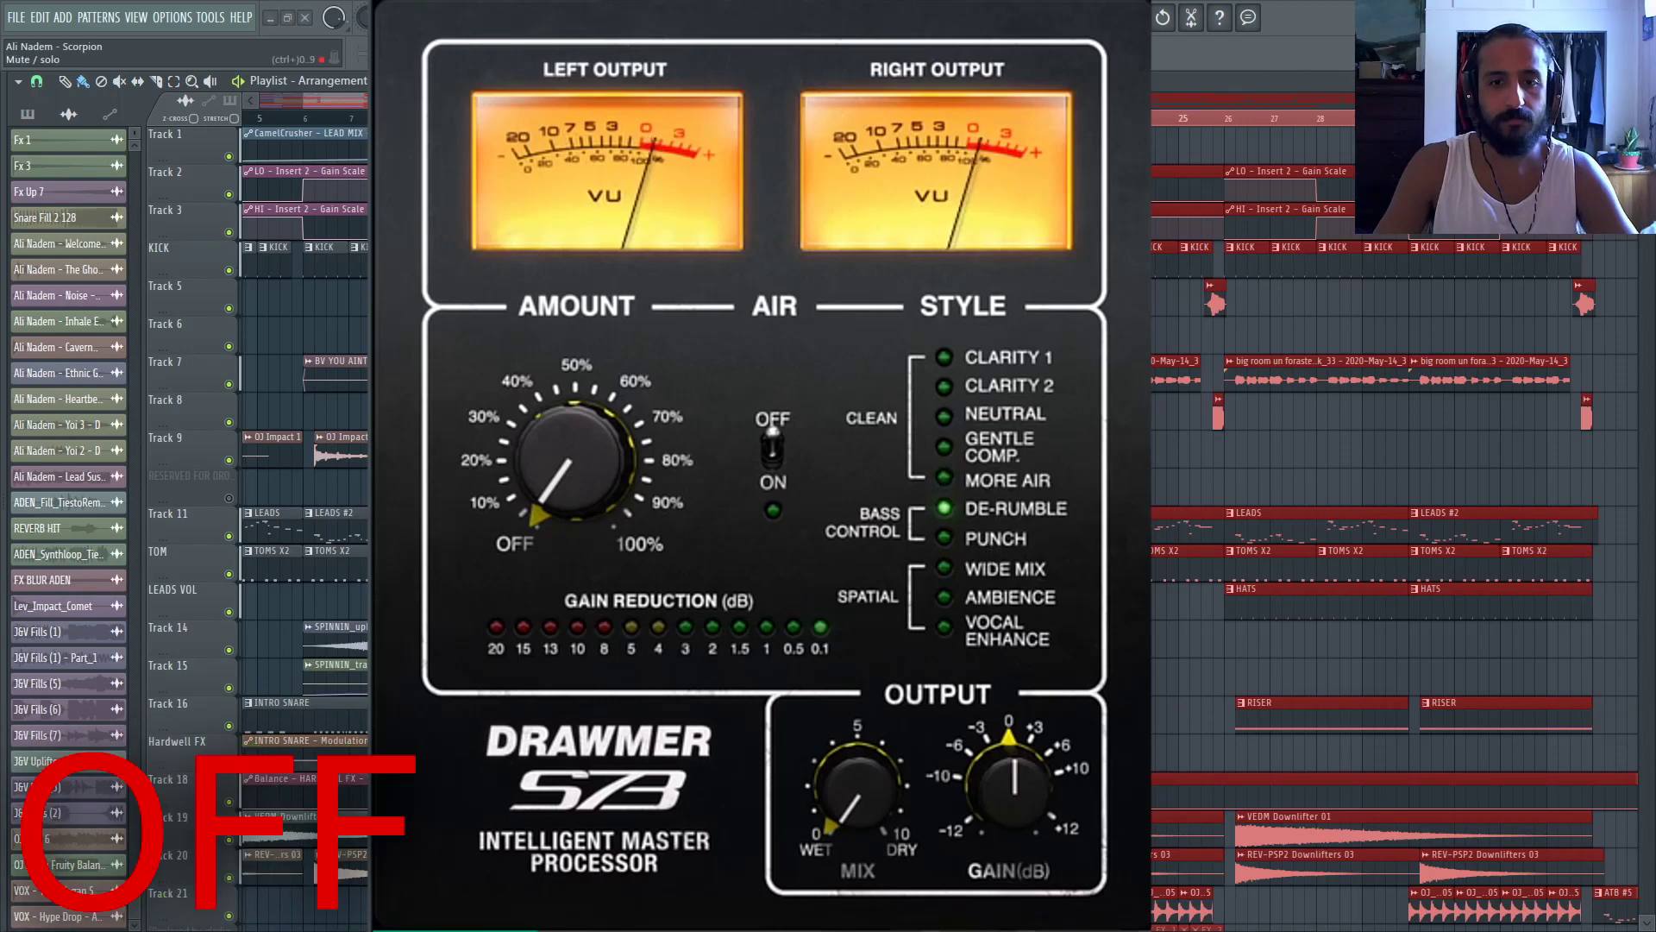
Audition the Punch style, trying the Mix at Dry and 8.7 before returning it to Wet
left_click(994, 538)
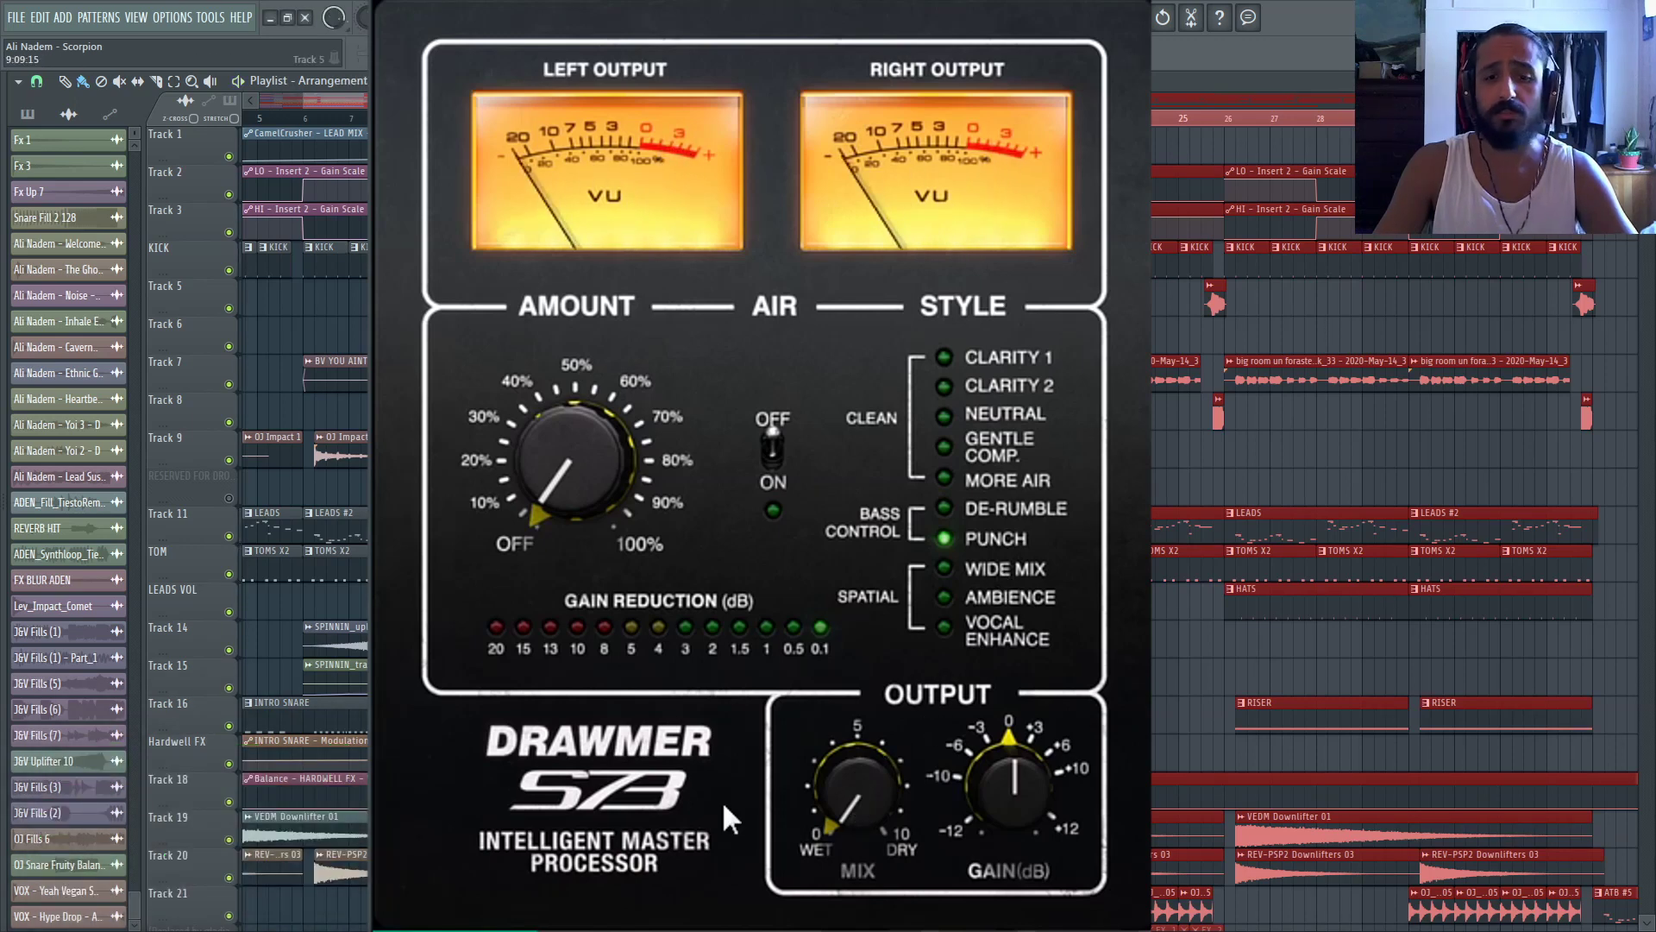
left_click_drag(885, 792, 867, 410)
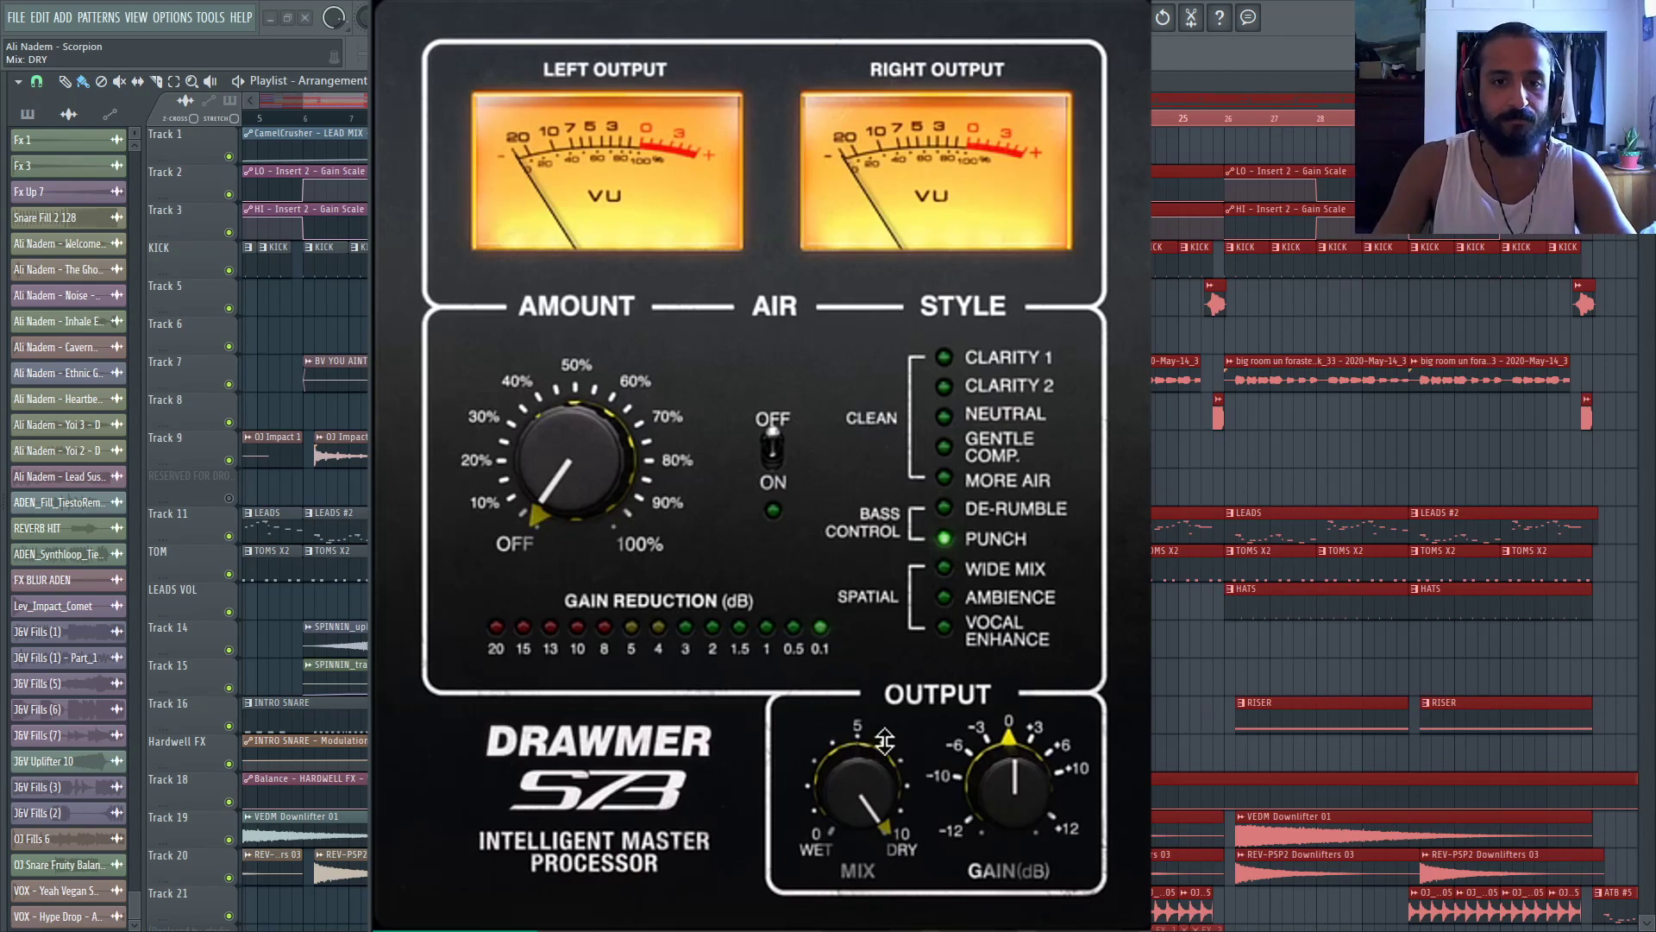
left_click_drag(884, 740, 869, 800)
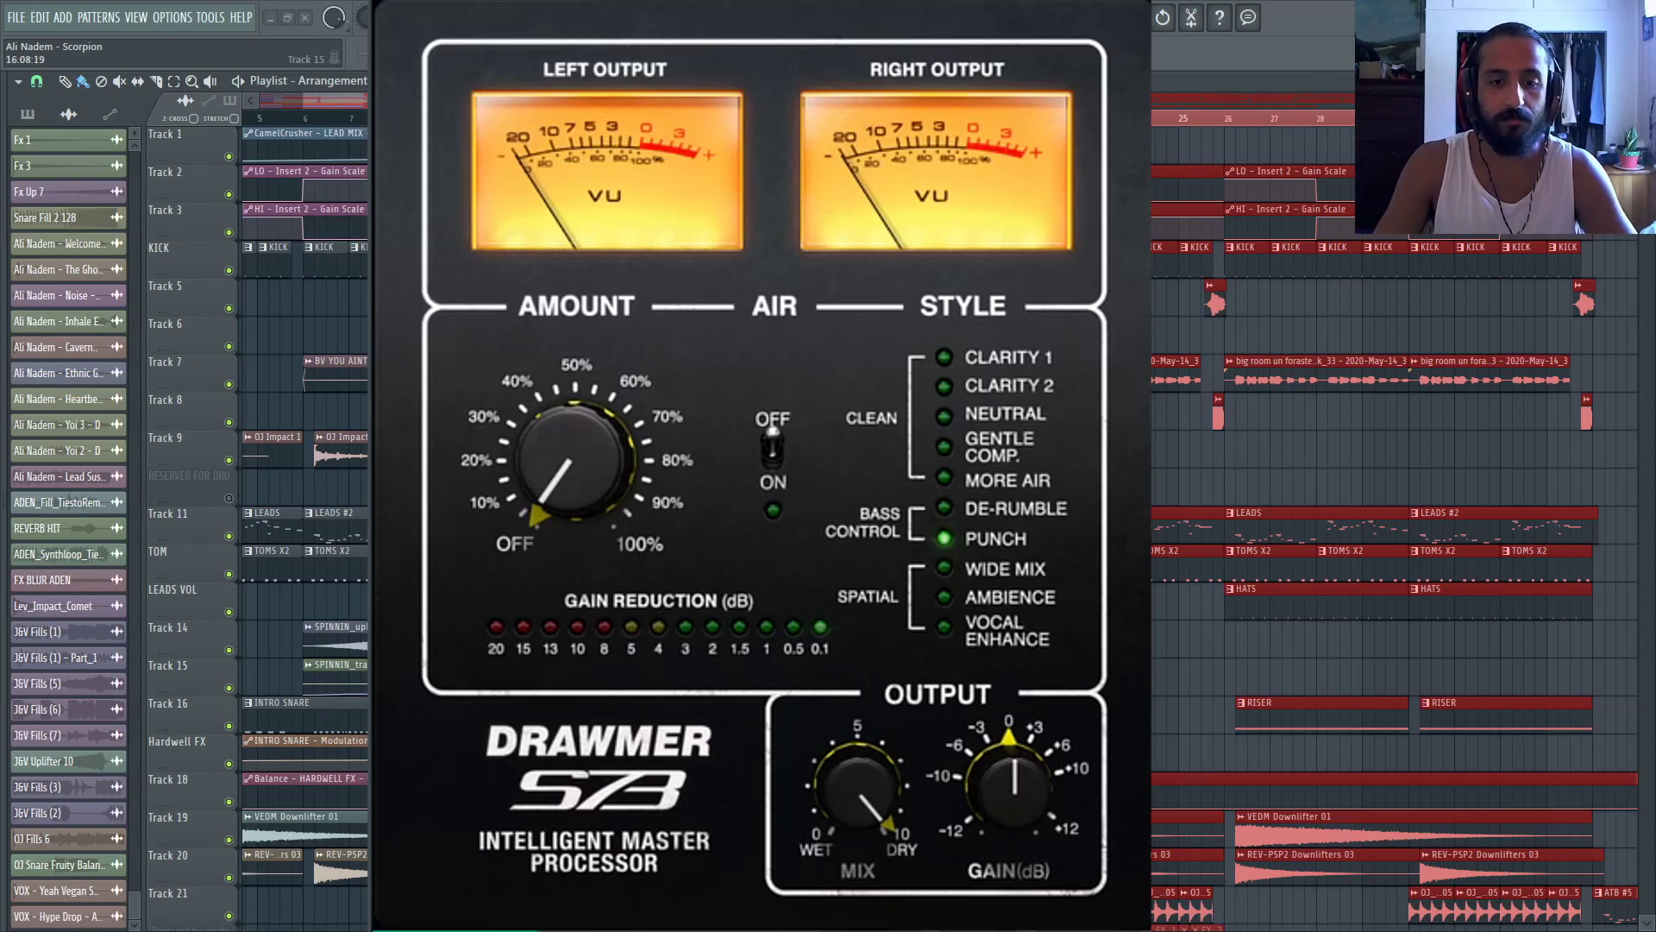
left_click_drag(842, 802, 849, 848)
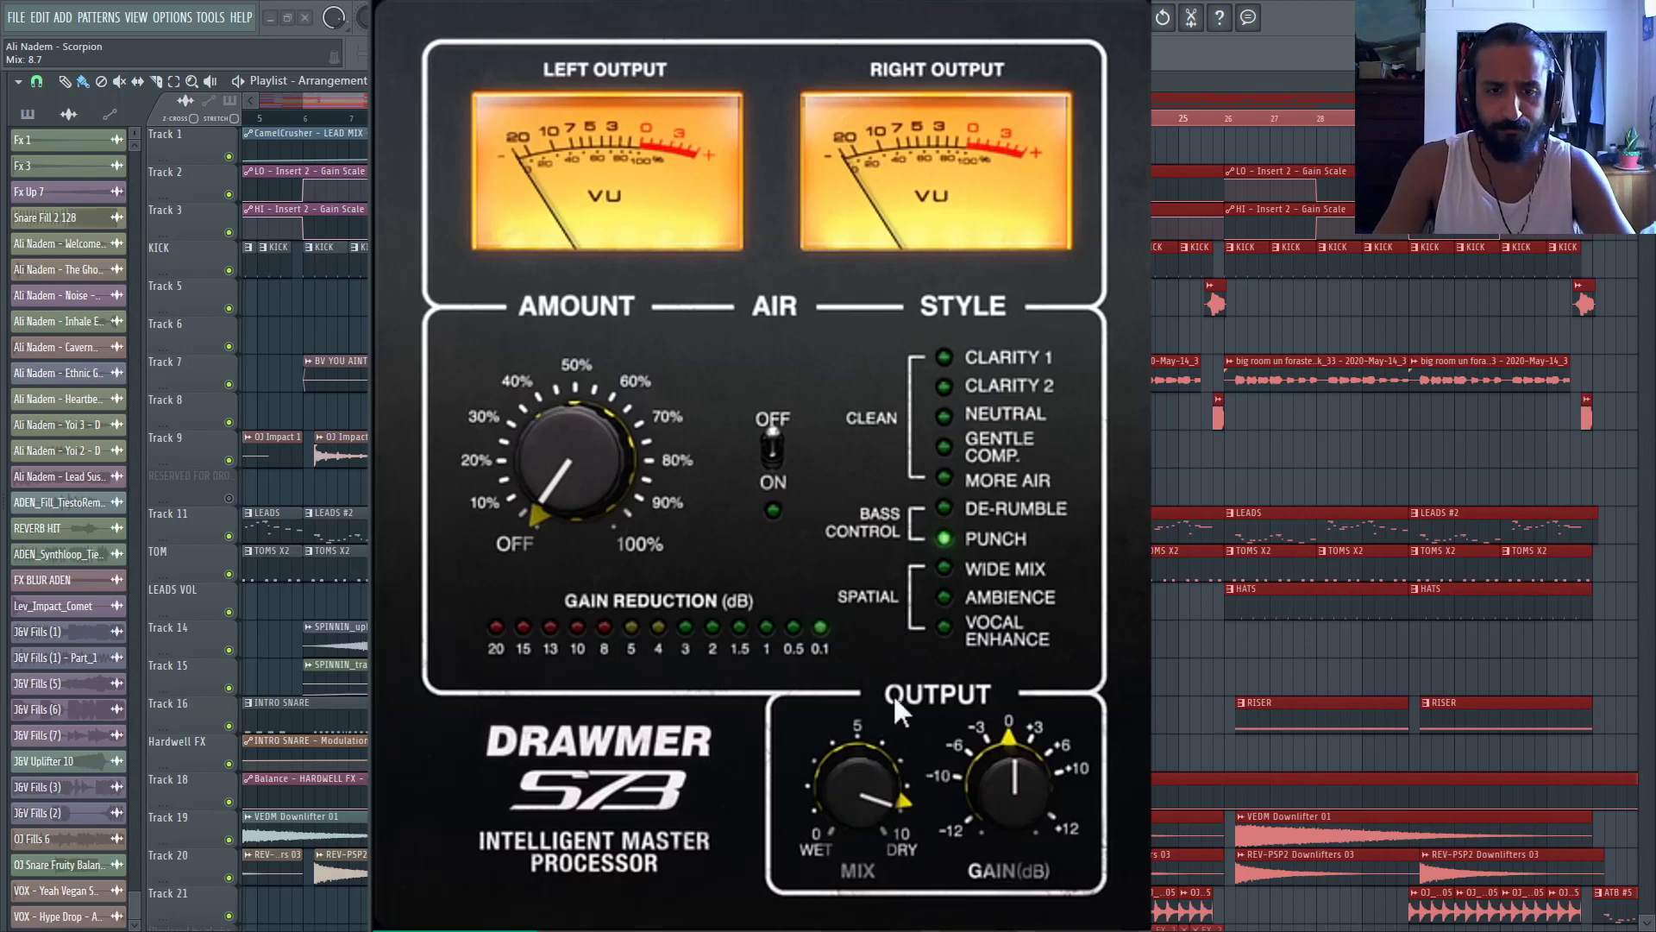
left_click_drag(885, 752, 867, 826)
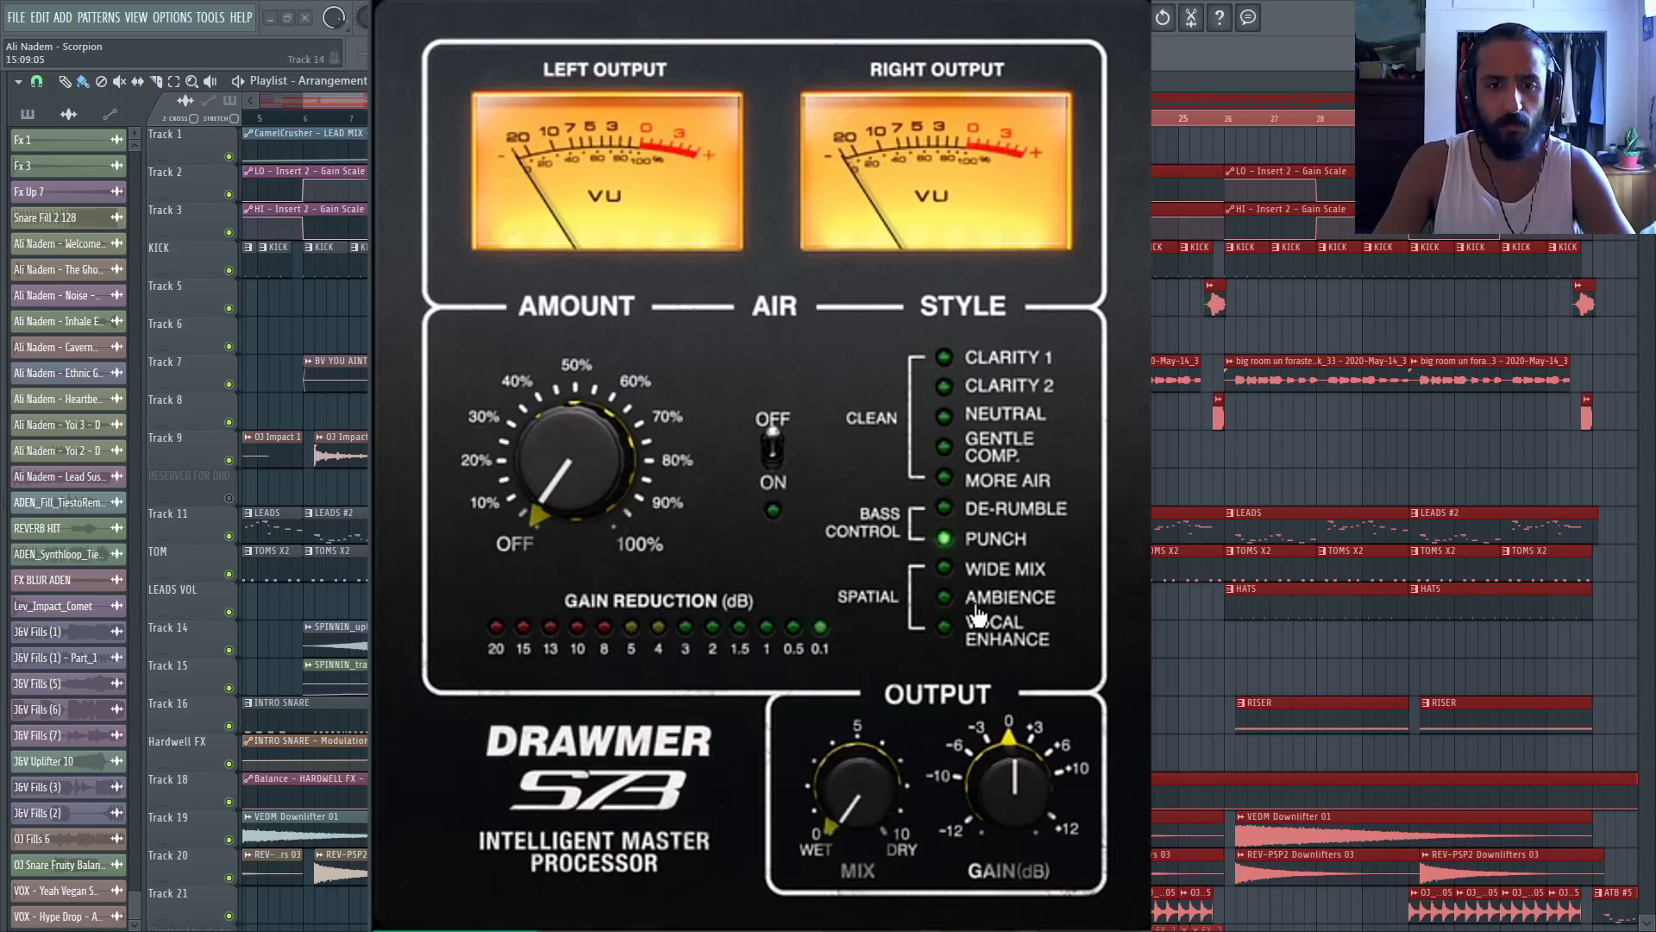
Audition the Wide Mix style with the Mix fully Wet, and switch to Vocal Enhance during playback
left_click(982, 571)
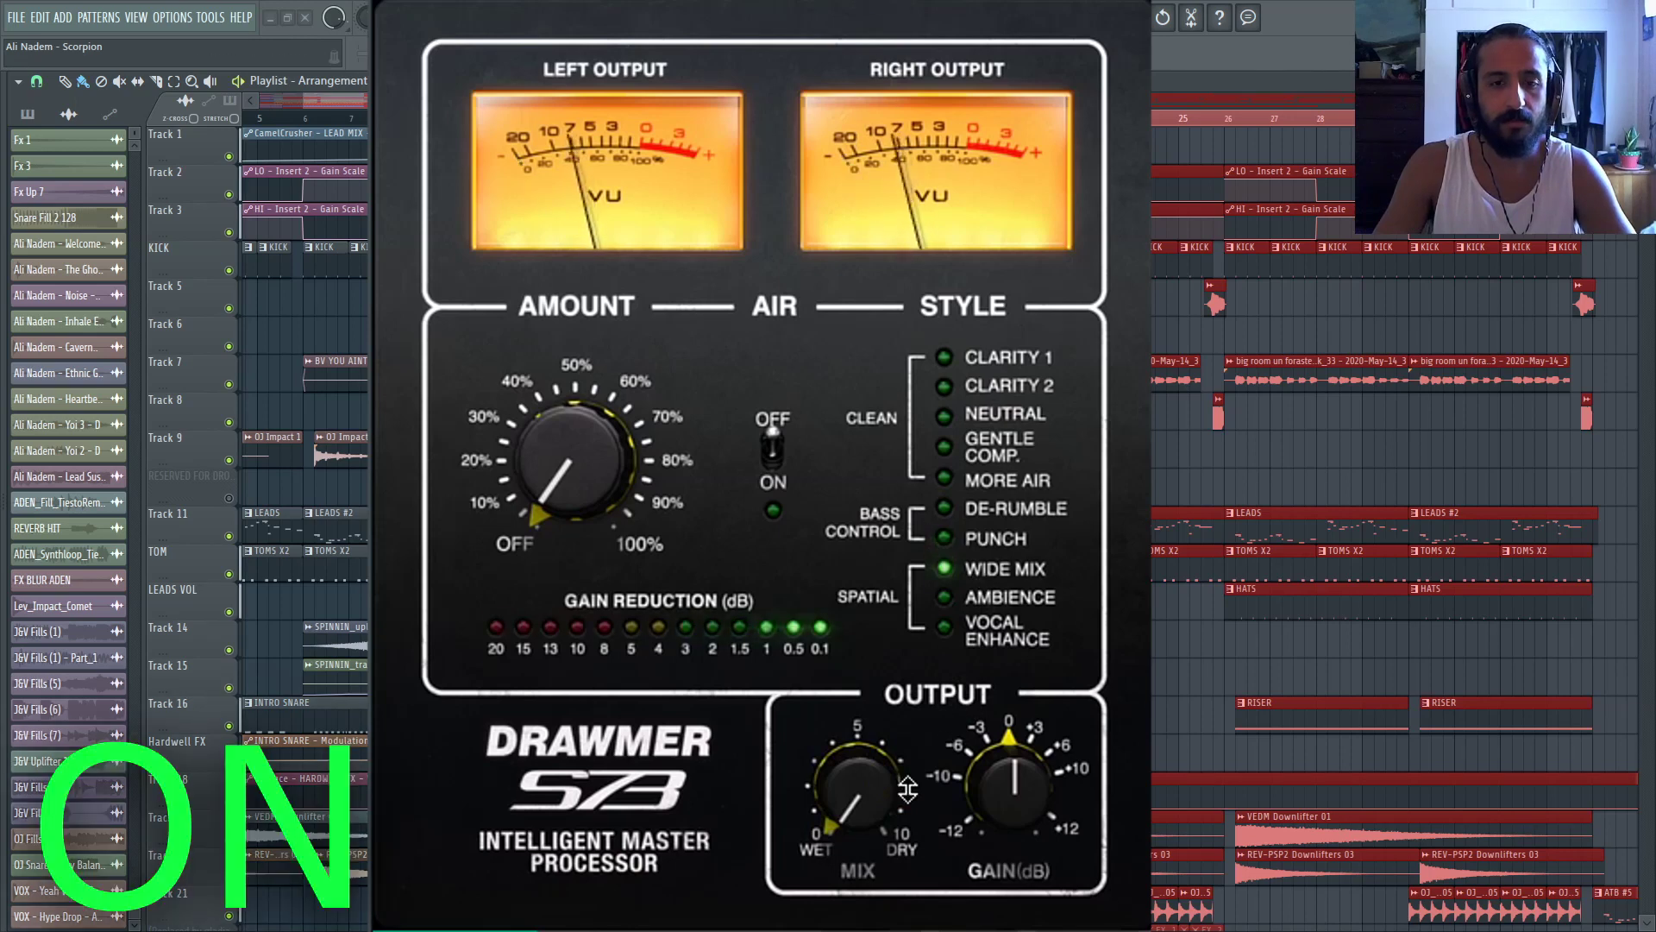
left_click_drag(907, 788, 881, 921)
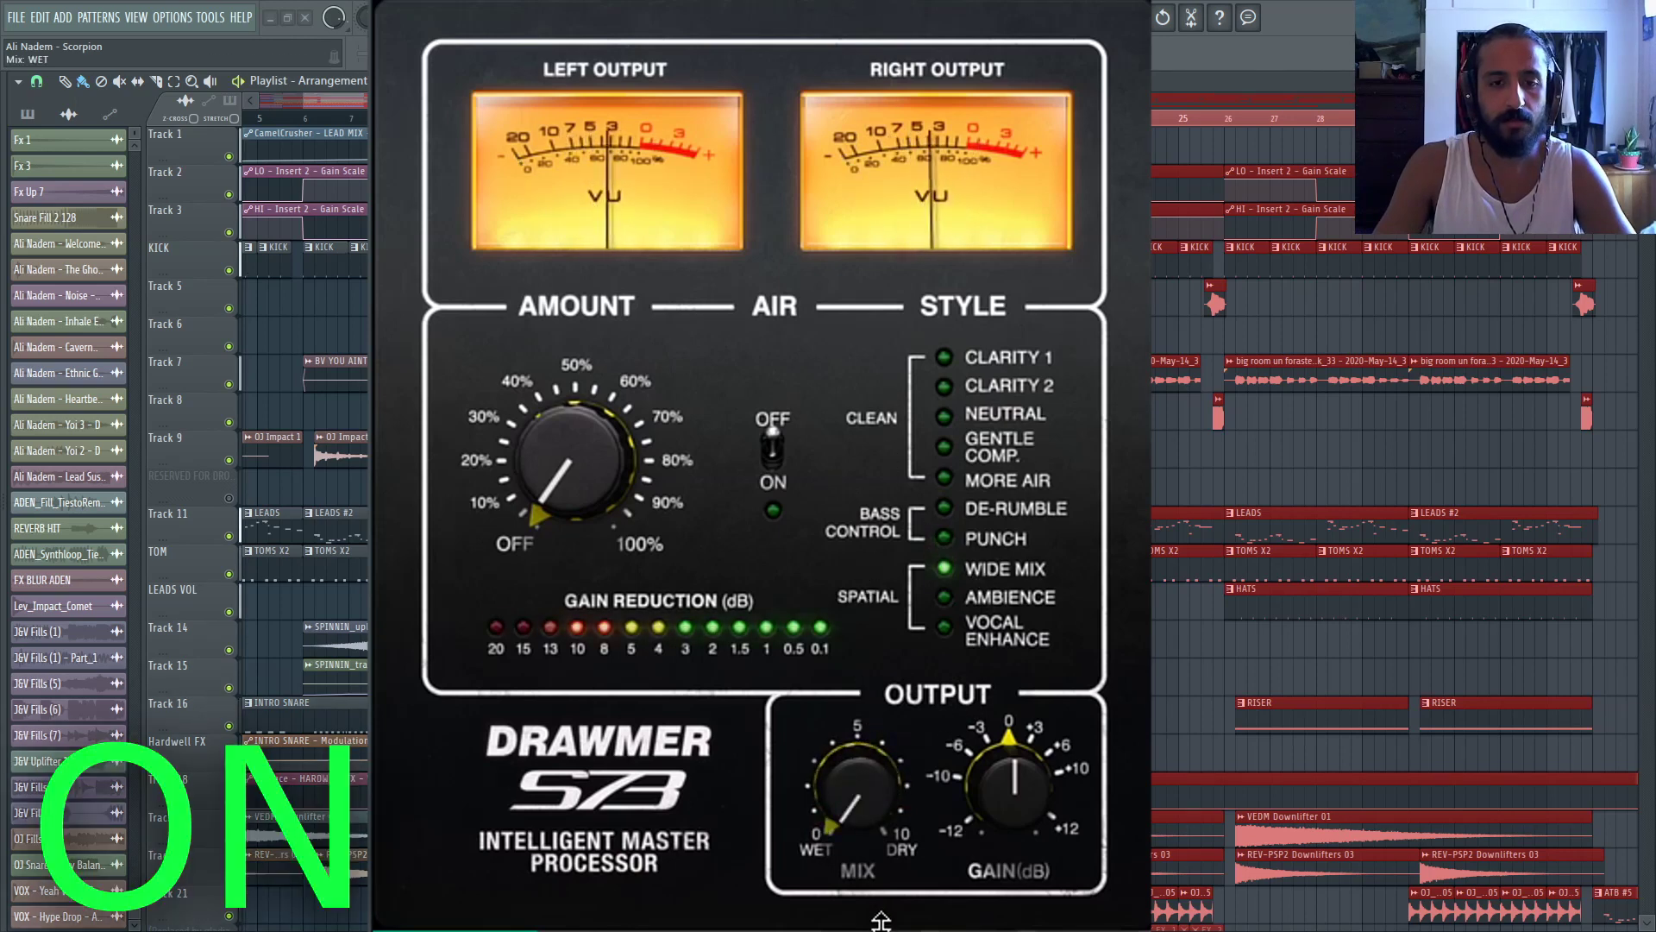
left_click(993, 638)
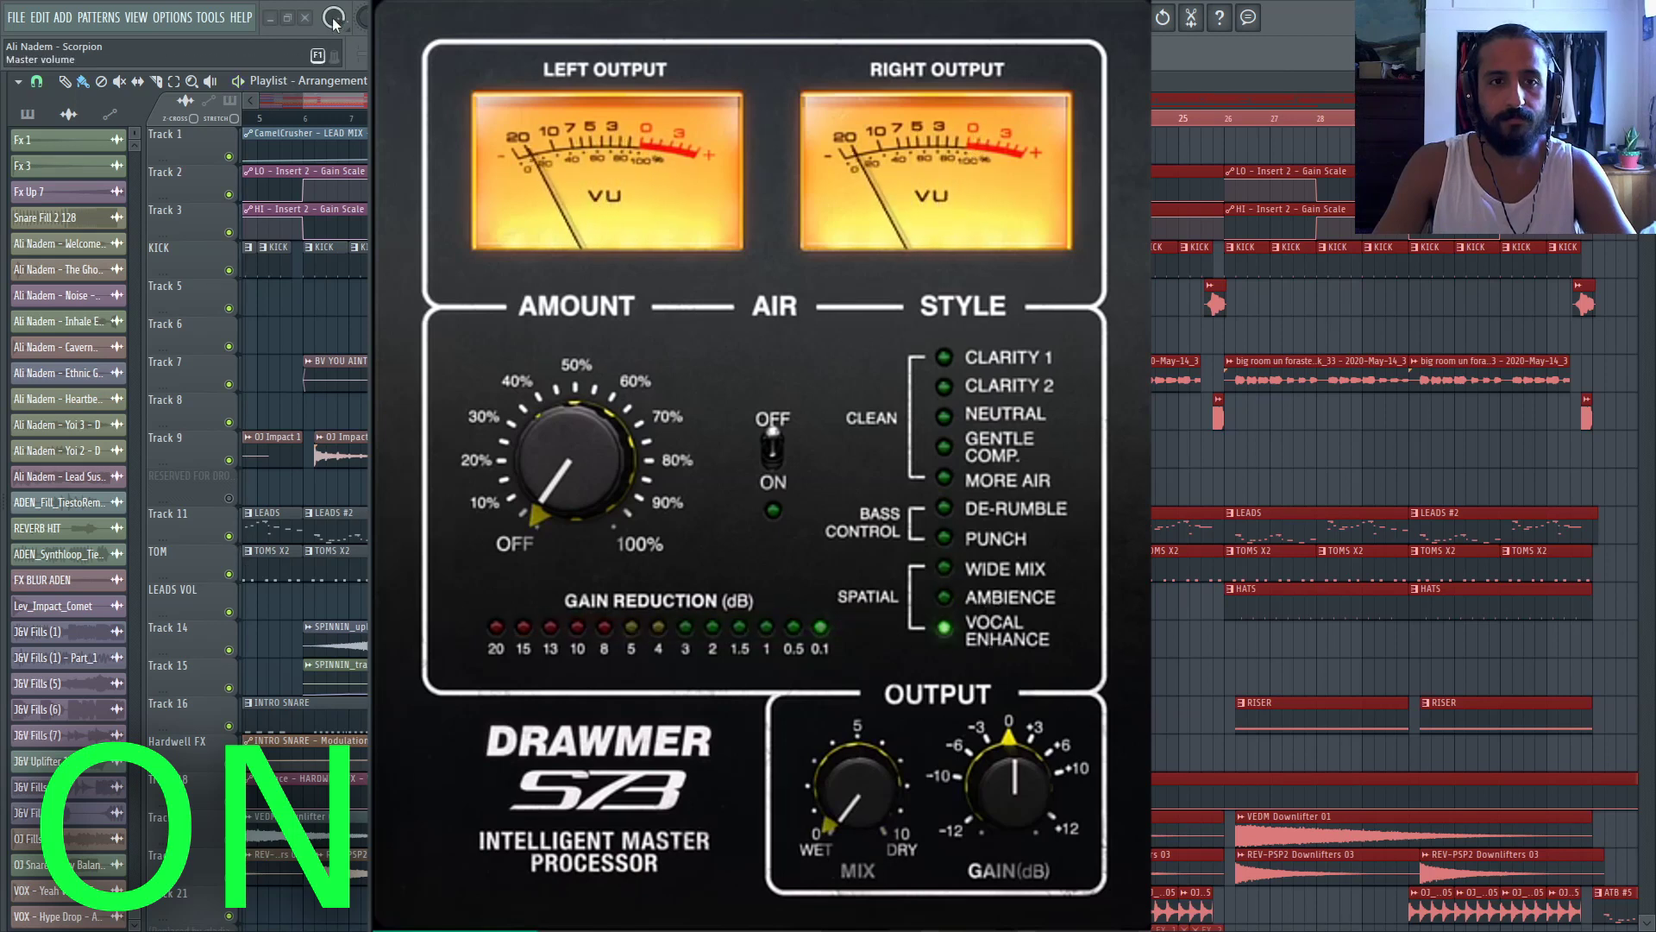
Cycle the Style among Ambience, Wide Mix, Punch and Vocal Enhance, ending on Wide Mix
left_click(1008, 601)
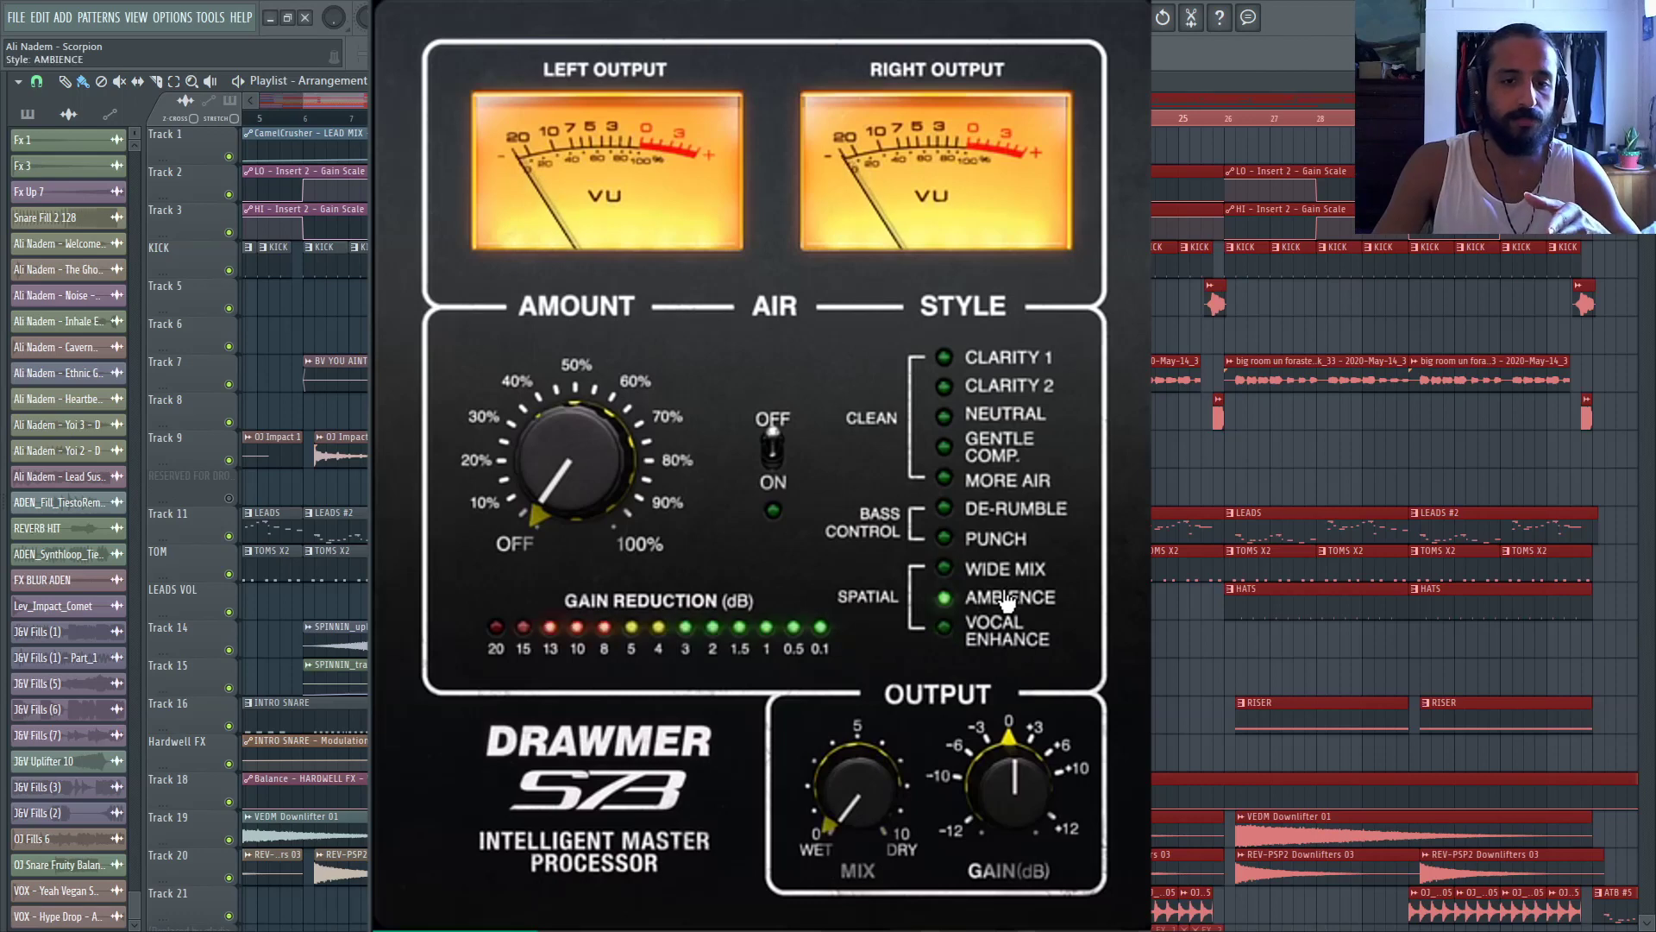
left_click(1001, 569)
left_click(996, 538)
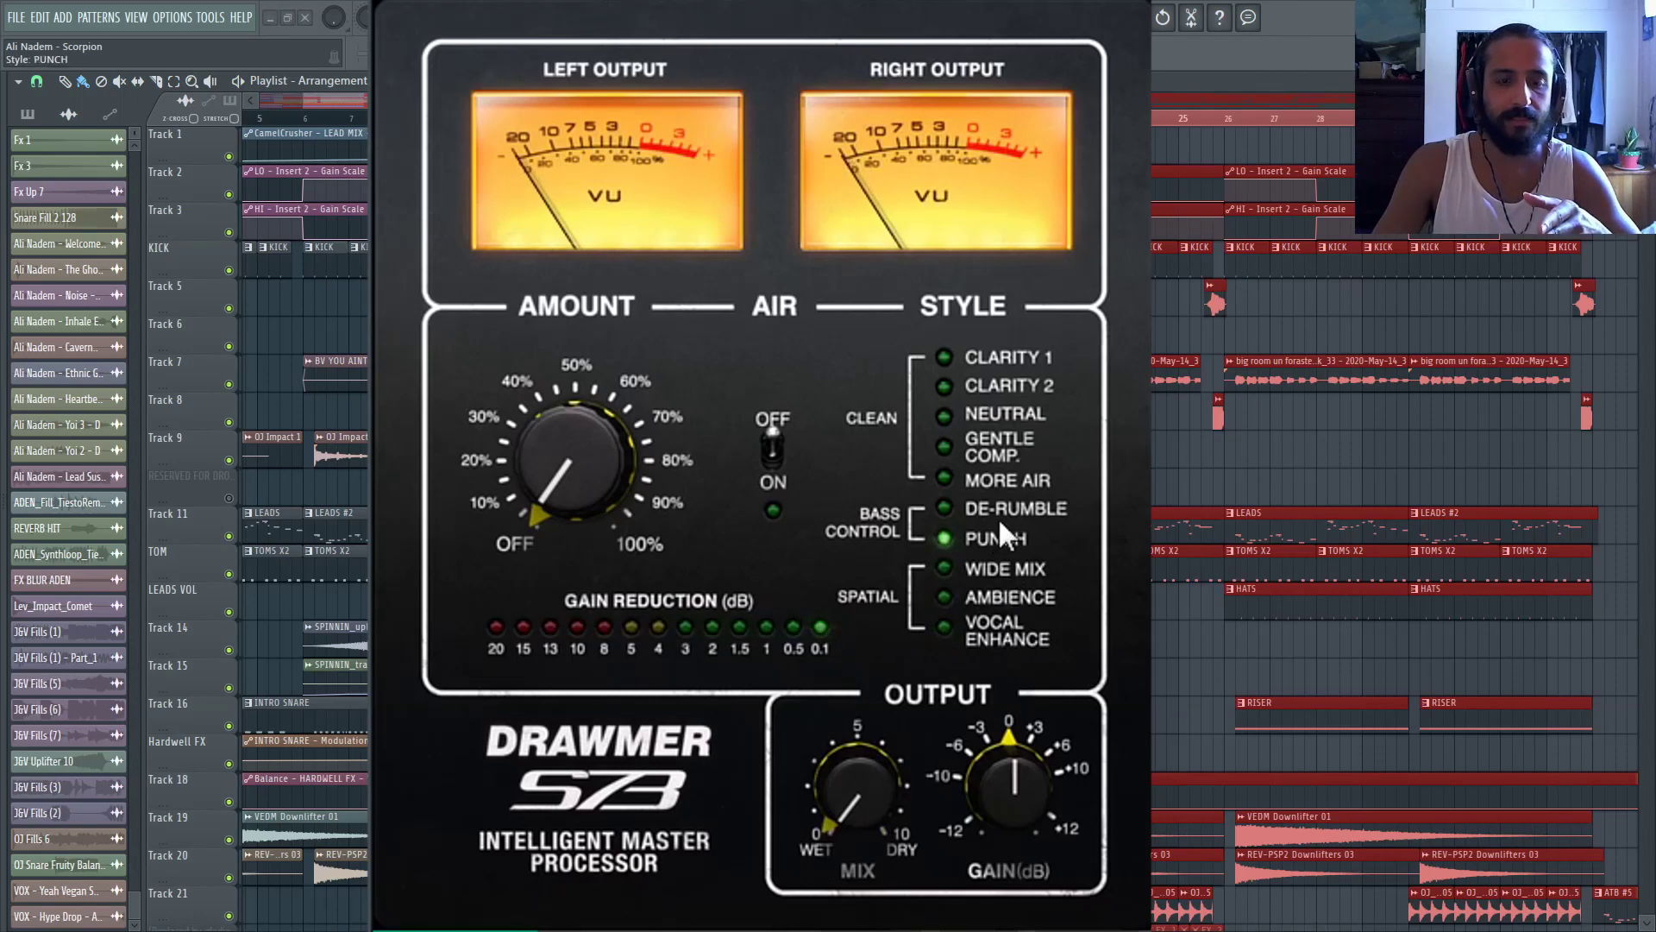
left_click(1005, 604)
left_click(999, 634)
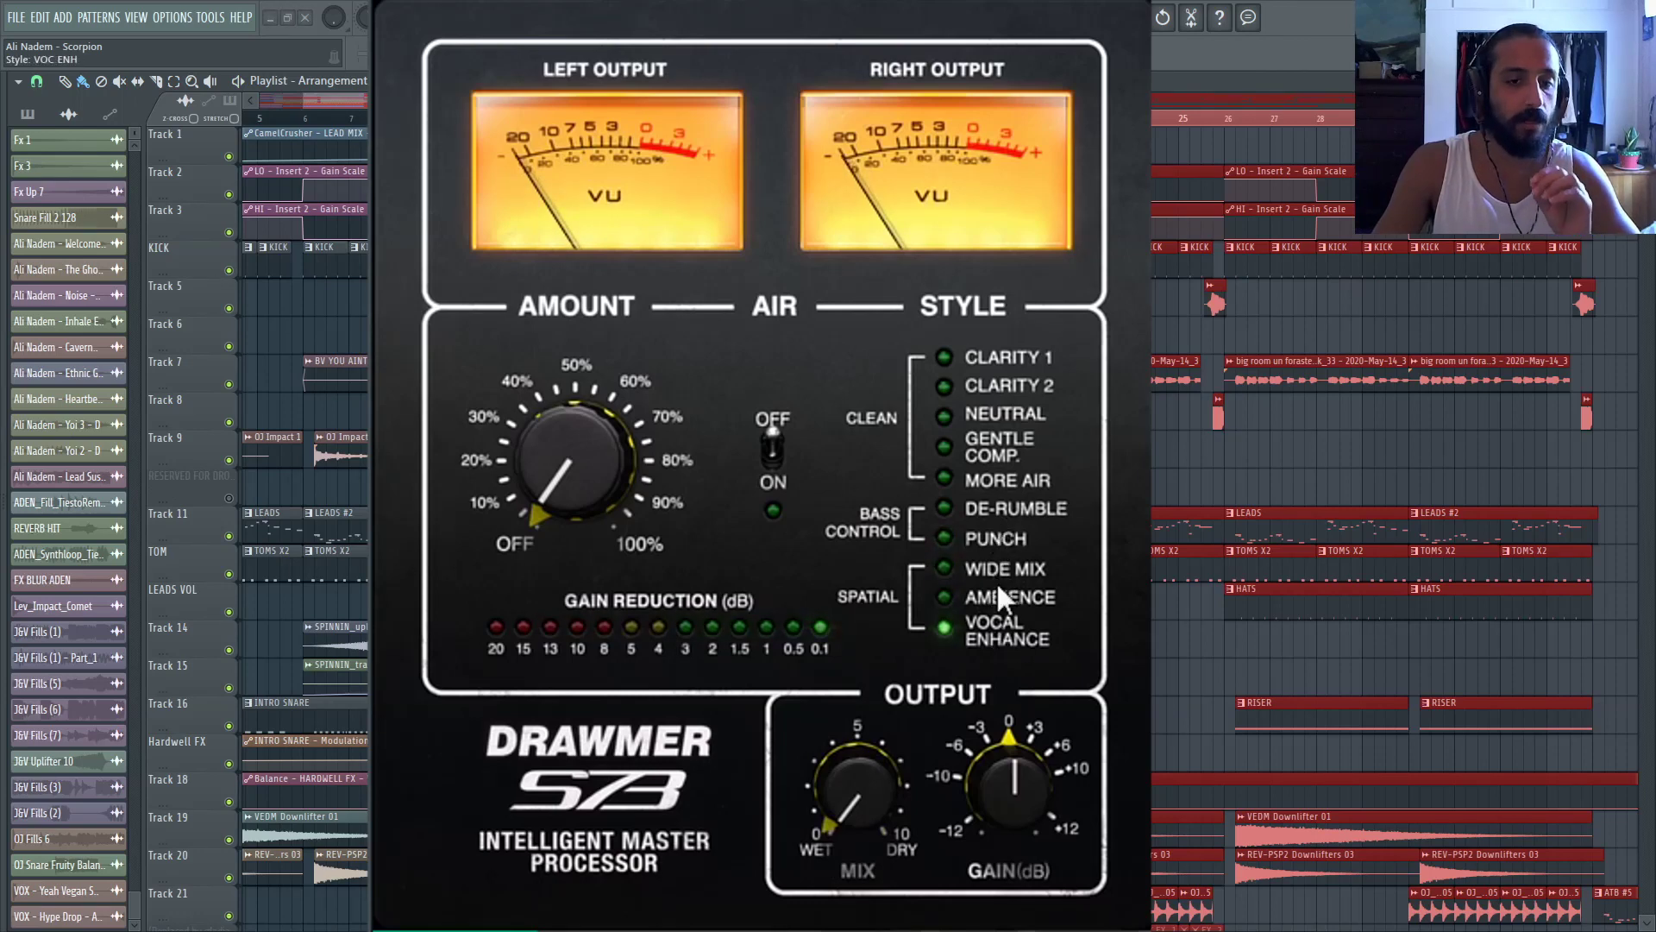
left_click(1002, 597)
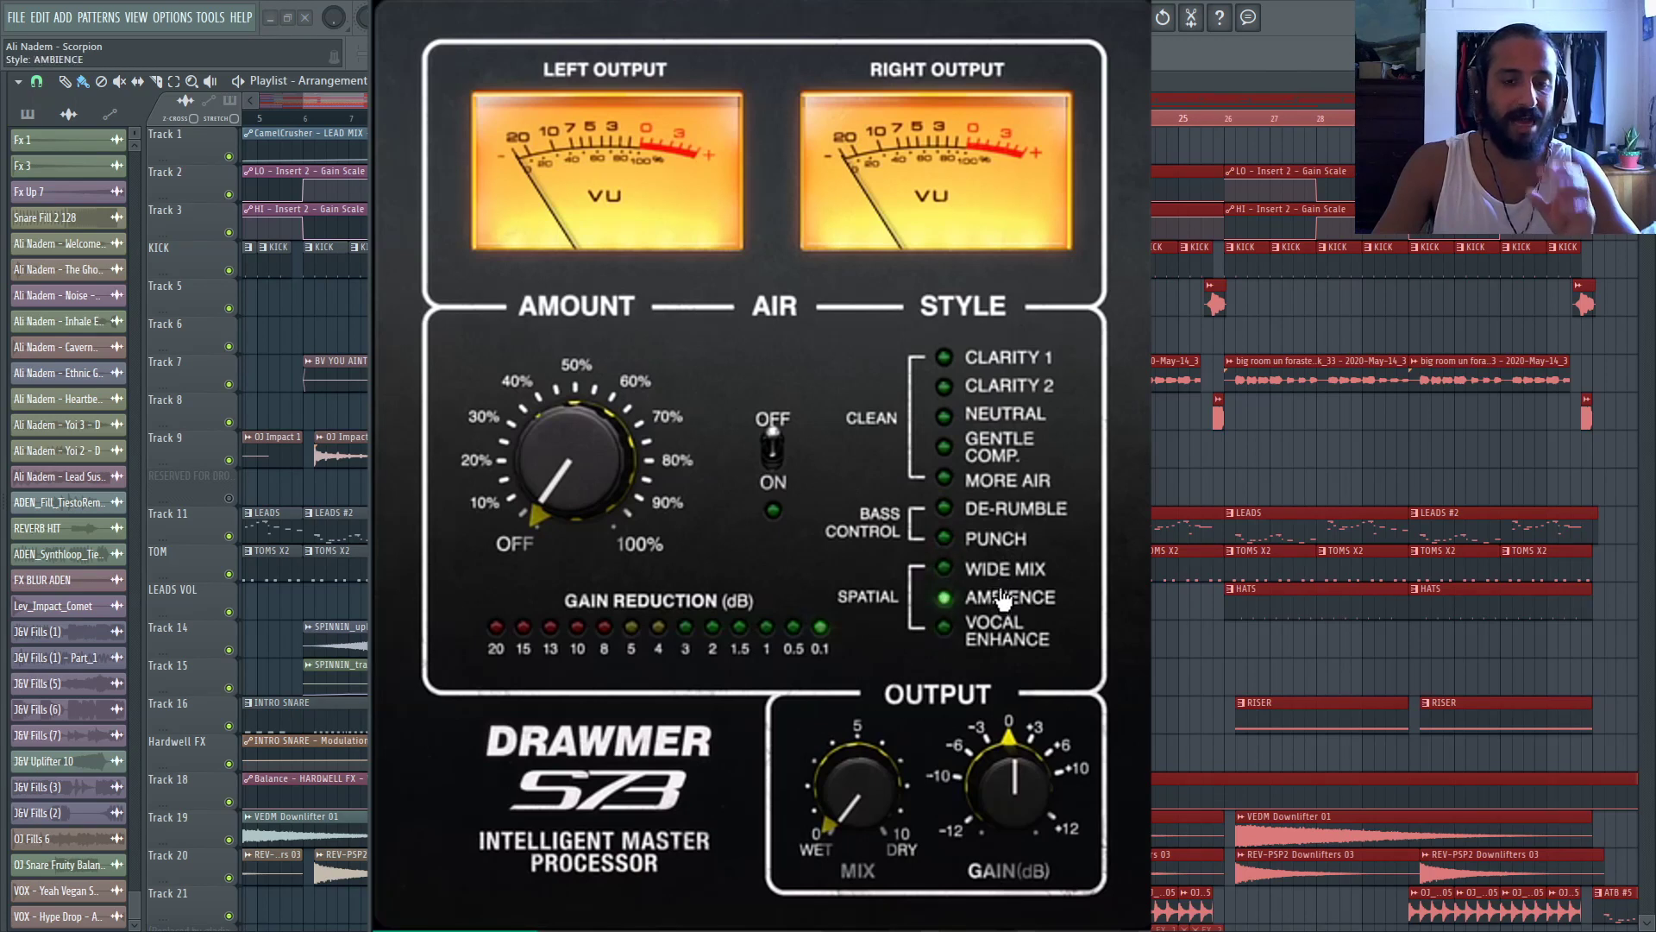
left_click(1001, 571)
Sweep the Mix up to 9.9 and back to Wet, and set the Style to Neutral
left_click_drag(863, 772, 912, 459)
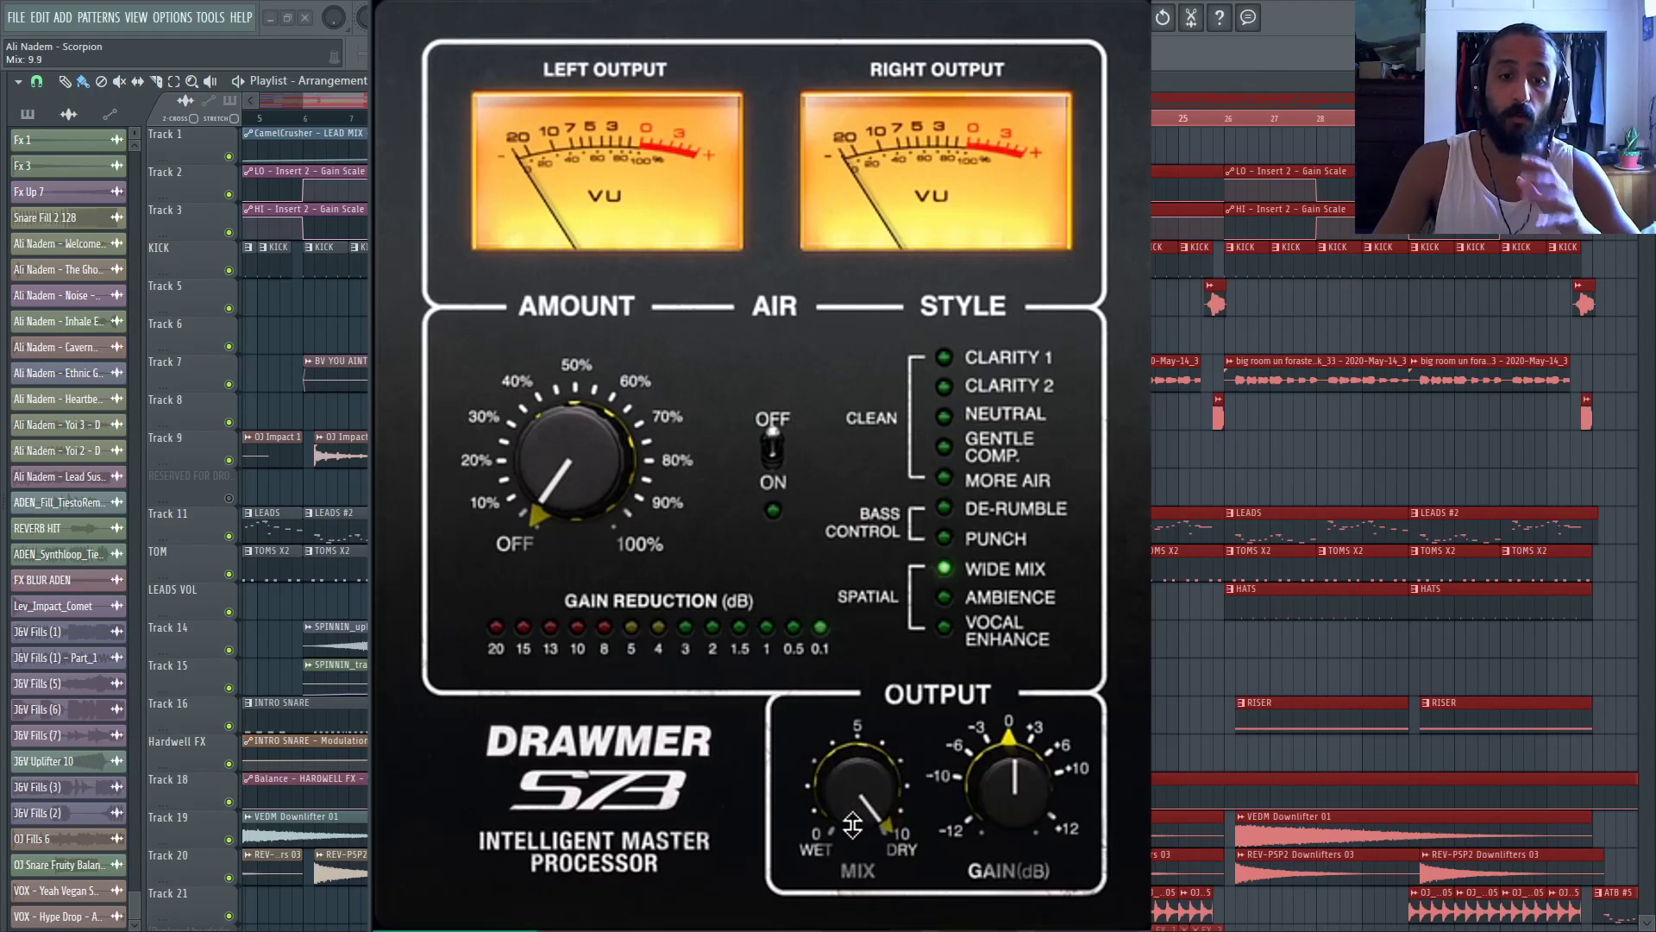
left_click_drag(860, 813, 866, 931)
left_click(996, 417)
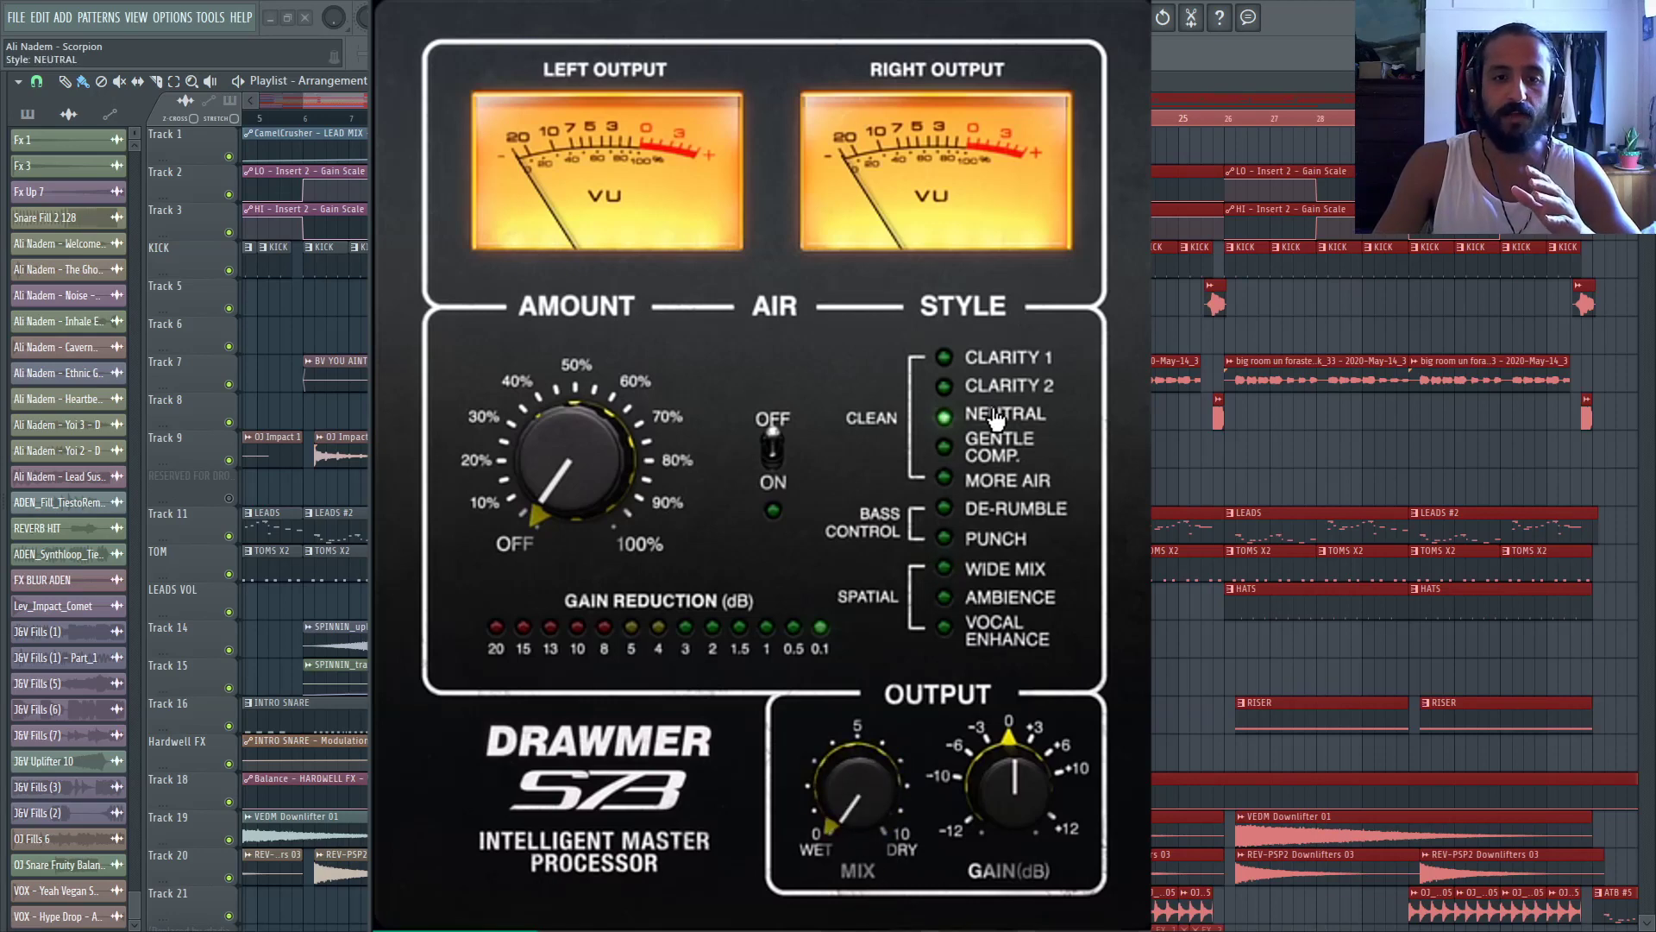